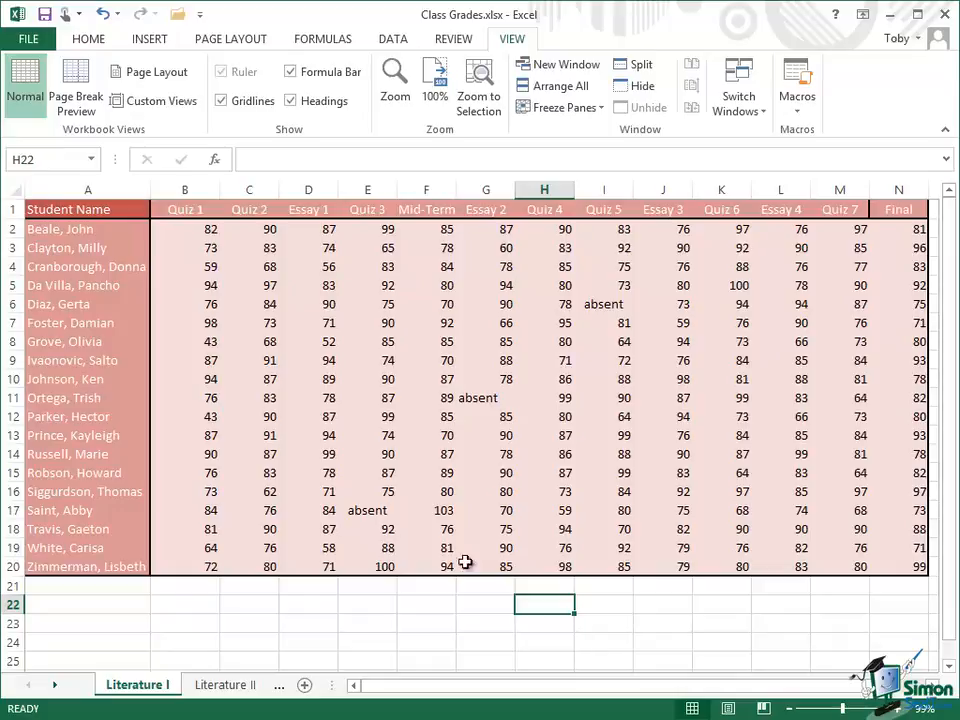
Step: Apply the Green-Yellow-Red color scale to the Quiz 1 scores in B2:B20
click(192, 230)
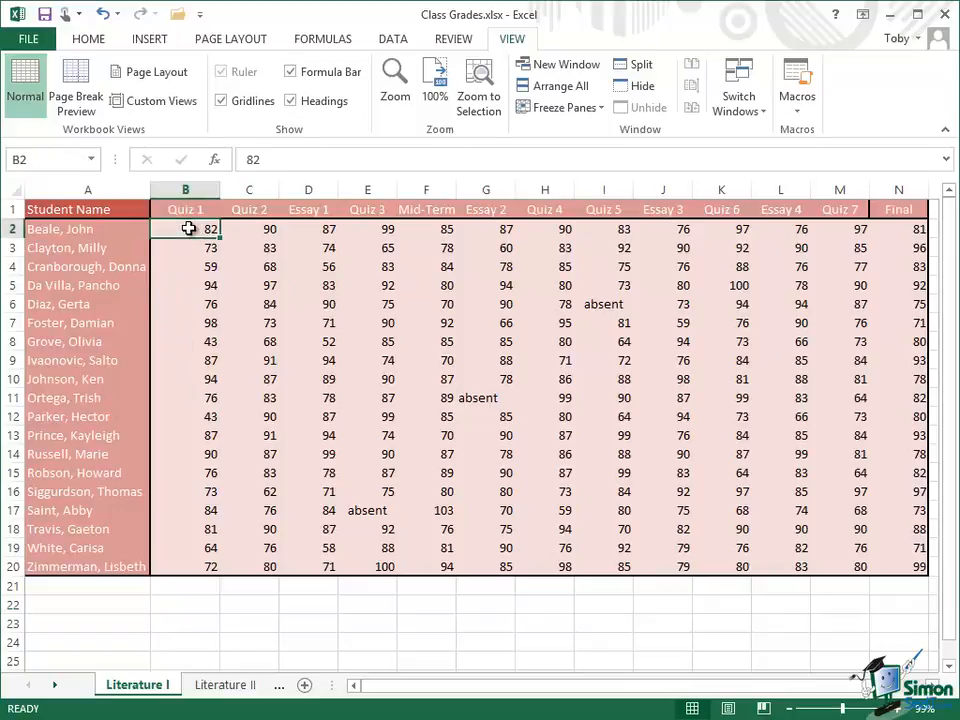
drag(188, 230, 188, 561)
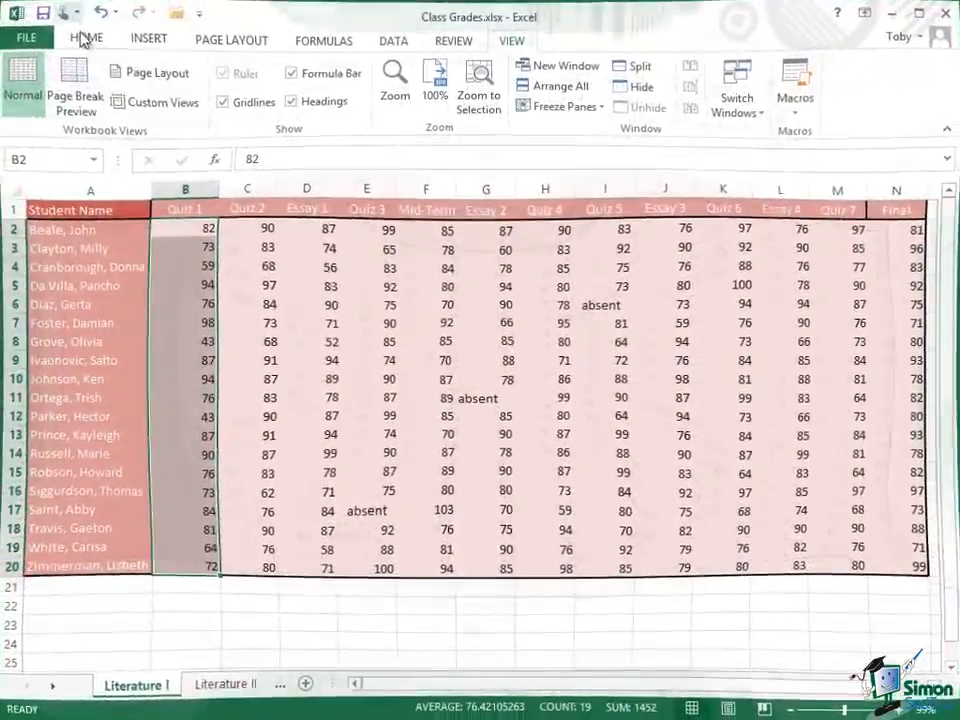
click(86, 39)
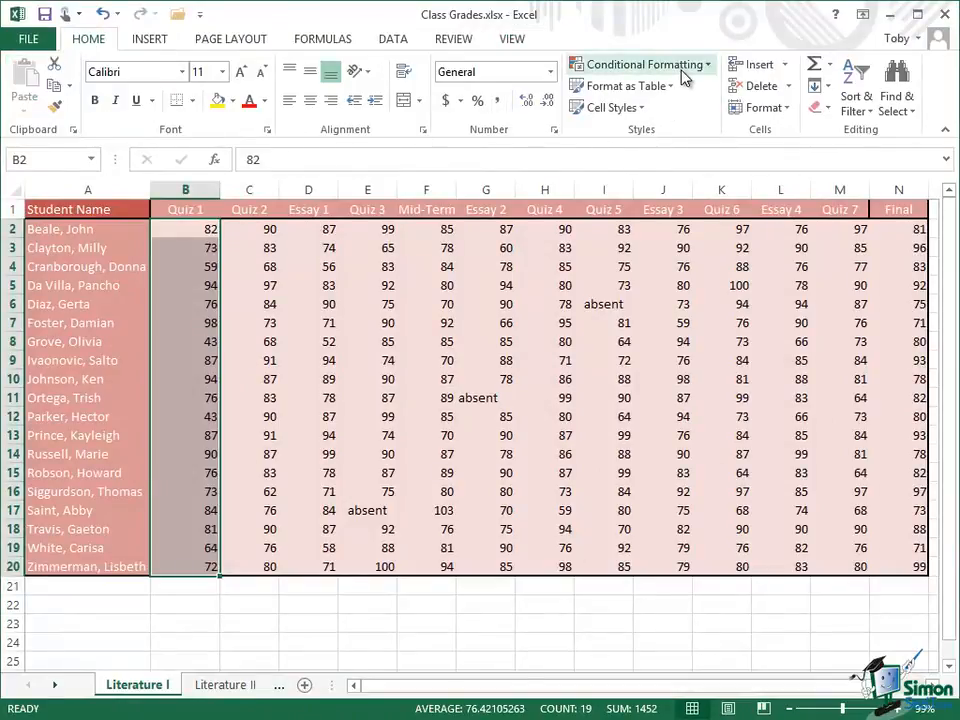
click(710, 66)
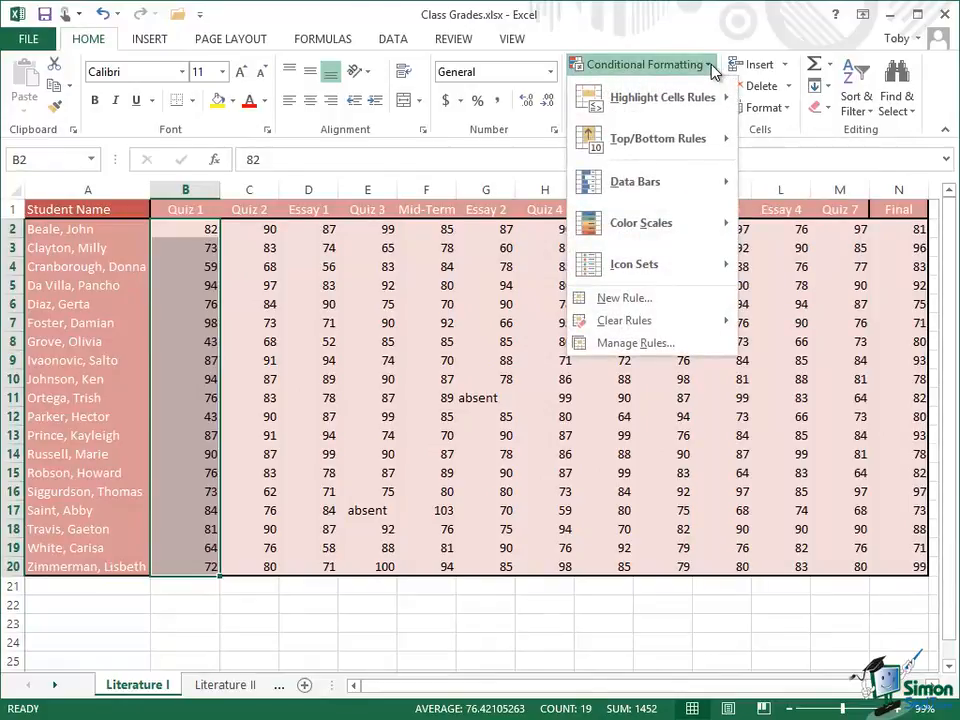
mouse_move(664, 100)
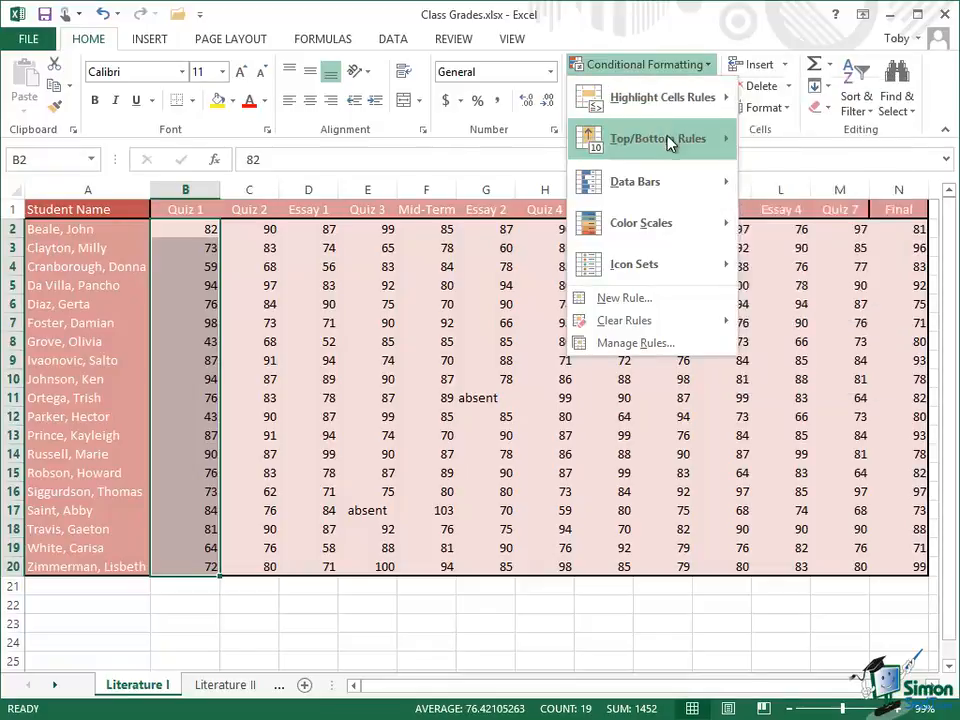
mouse_move(669, 146)
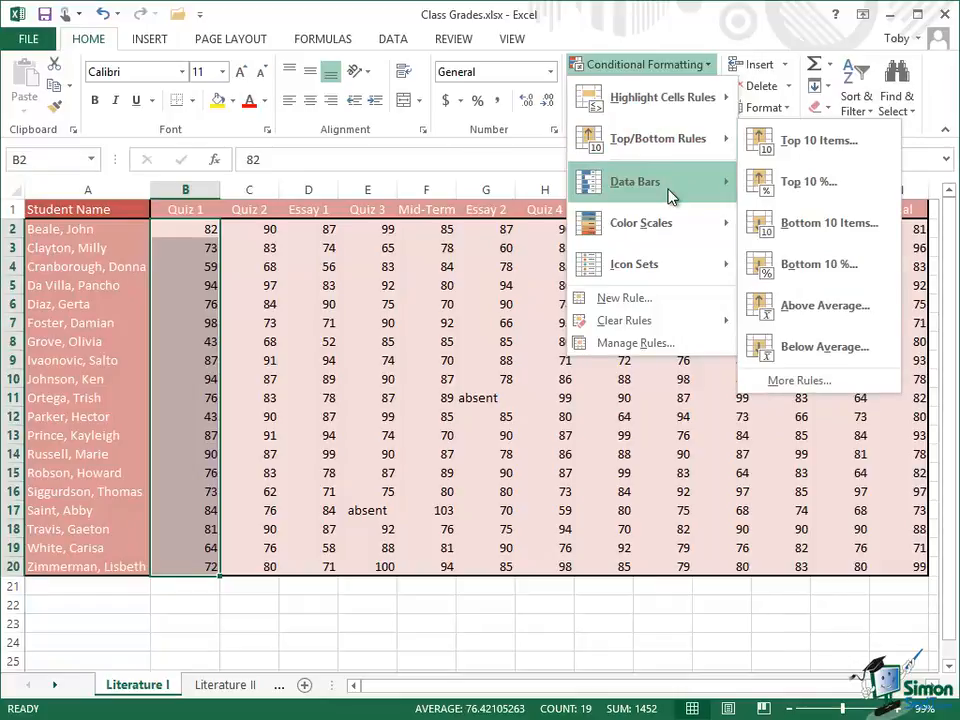
mouse_move(671, 195)
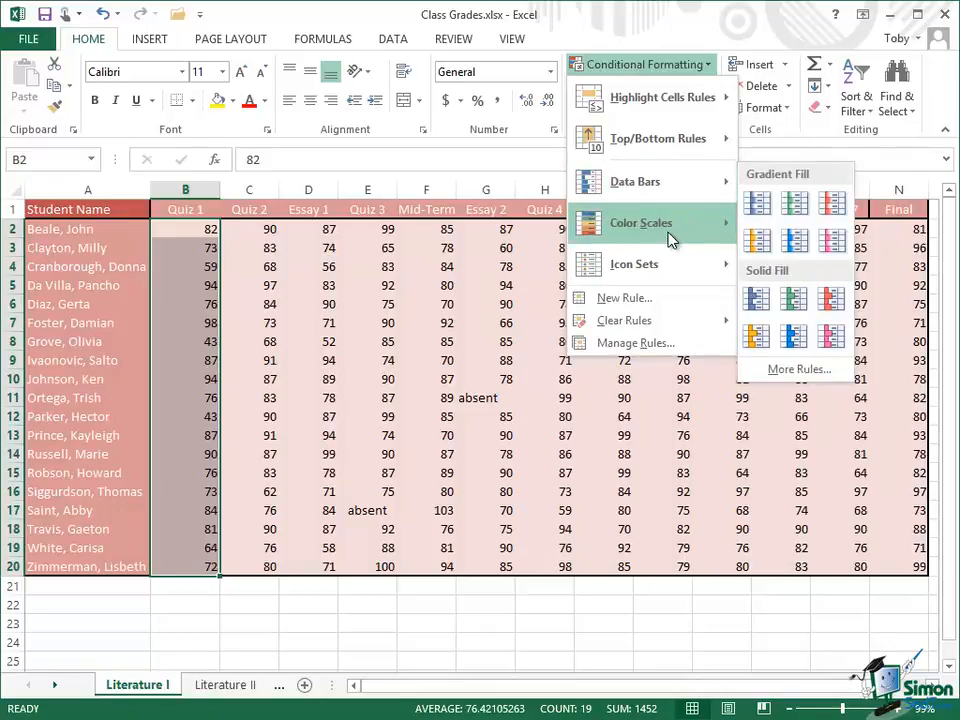
mouse_move(673, 235)
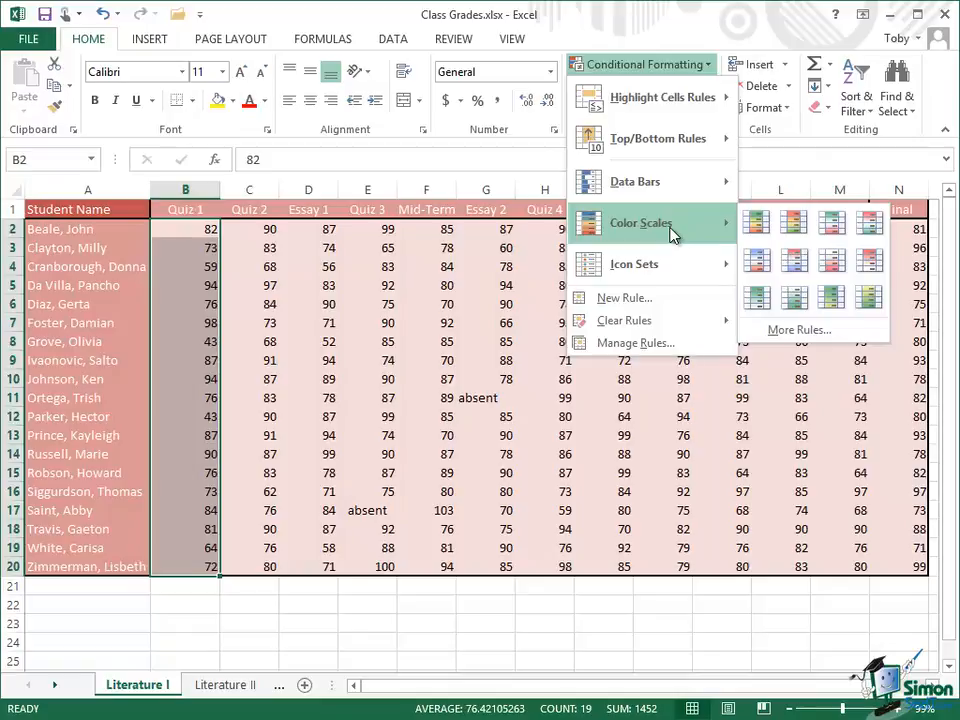
mouse_move(668, 267)
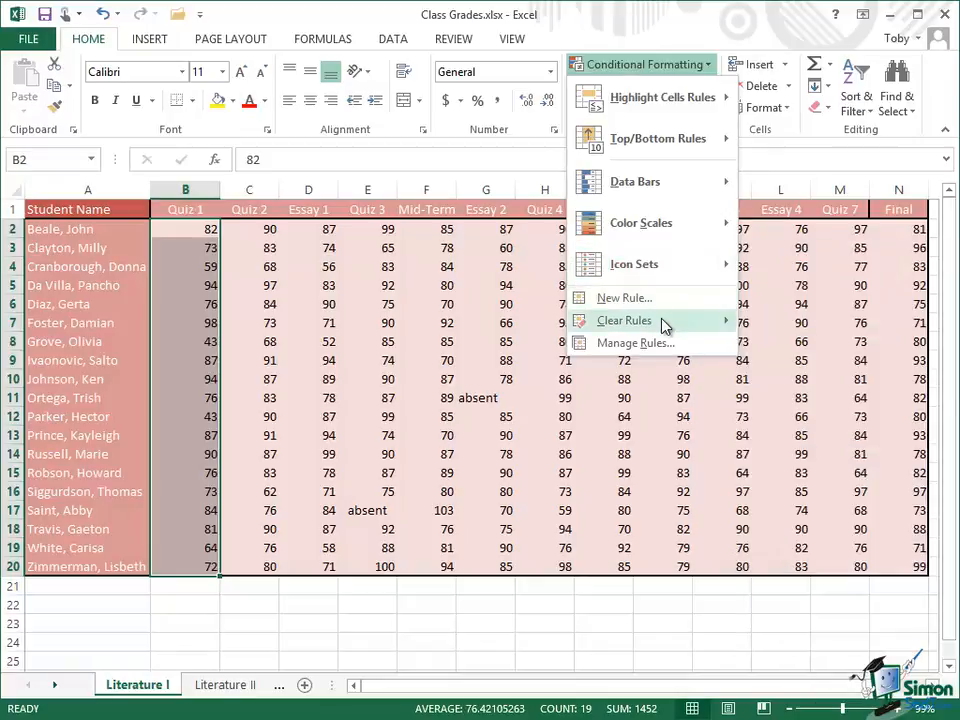
mouse_move(665, 326)
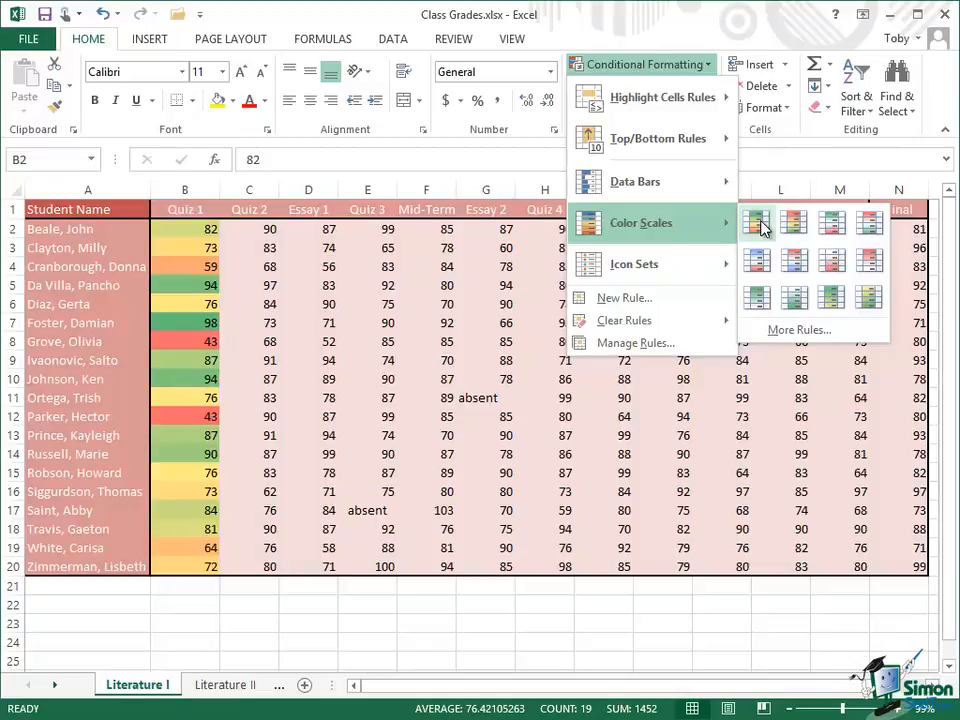
click(761, 222)
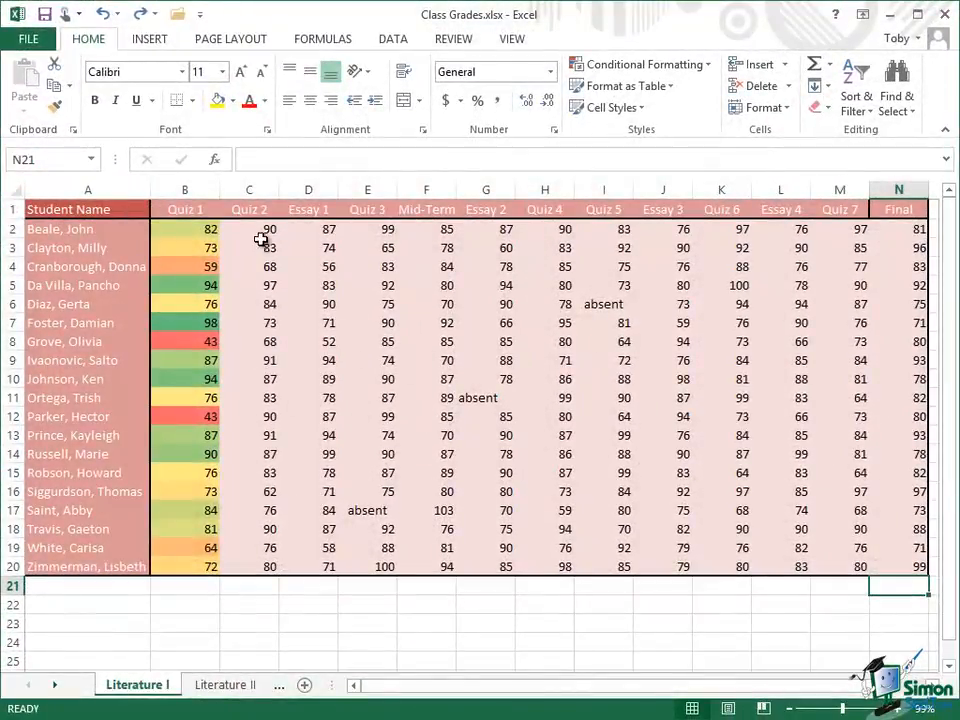
Step: Add blue gradient-fill data bars to the Quiz 2 scores in C2:C20
drag(253, 231, 249, 568)
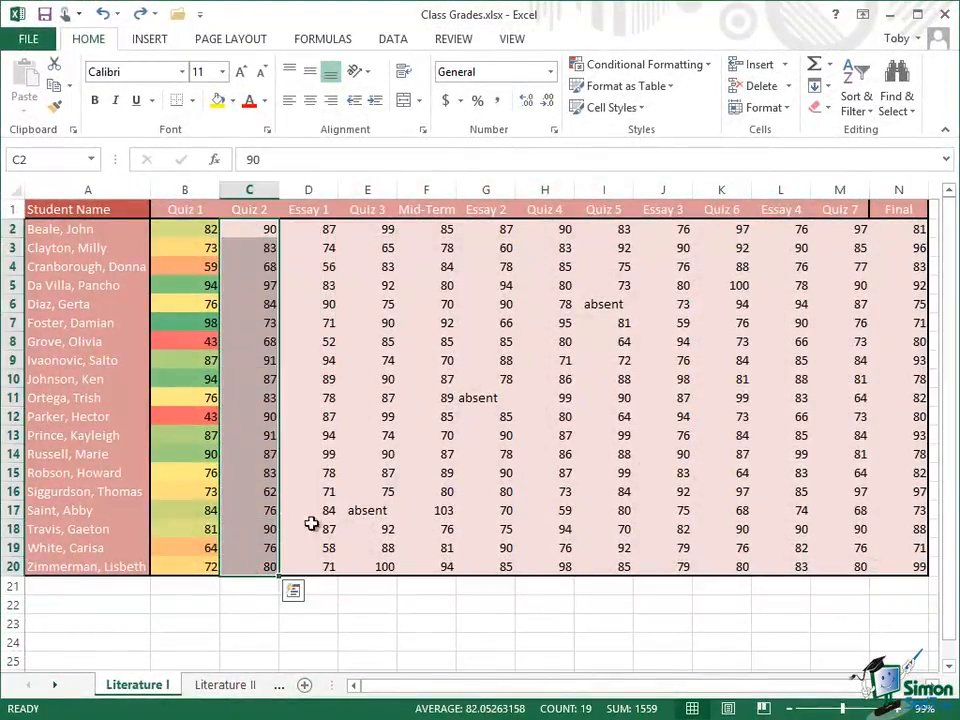
click(705, 67)
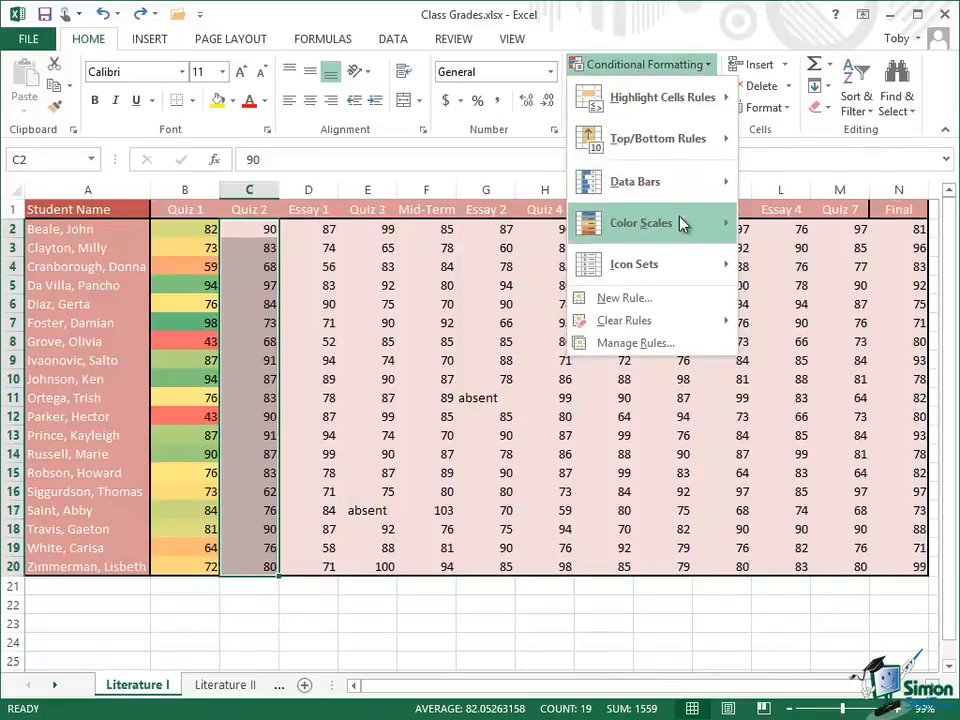
mouse_move(683, 224)
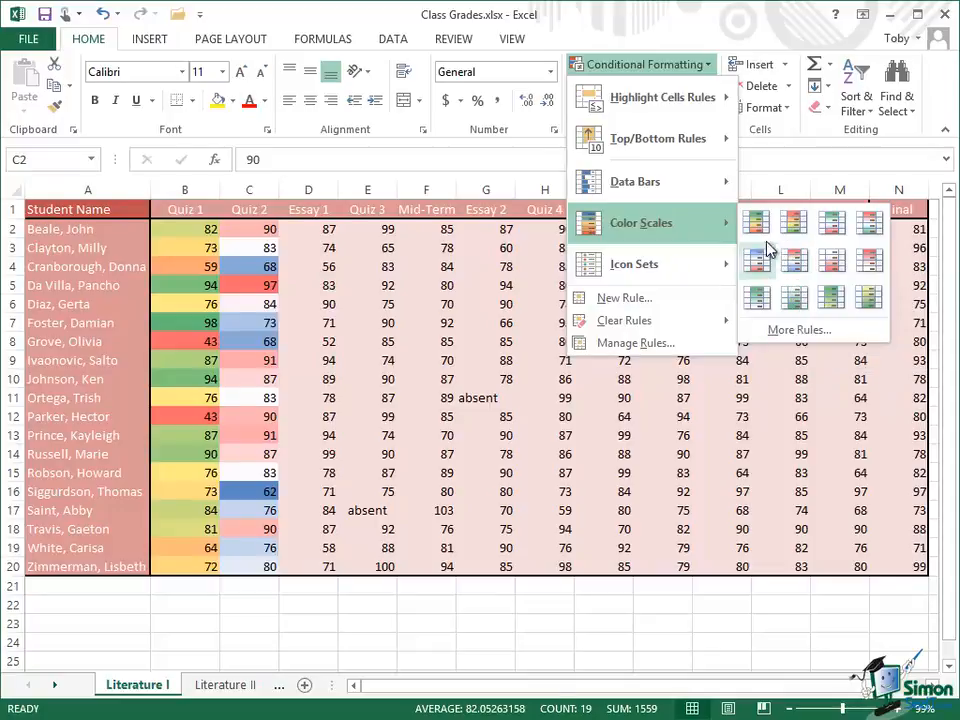
mouse_move(660, 190)
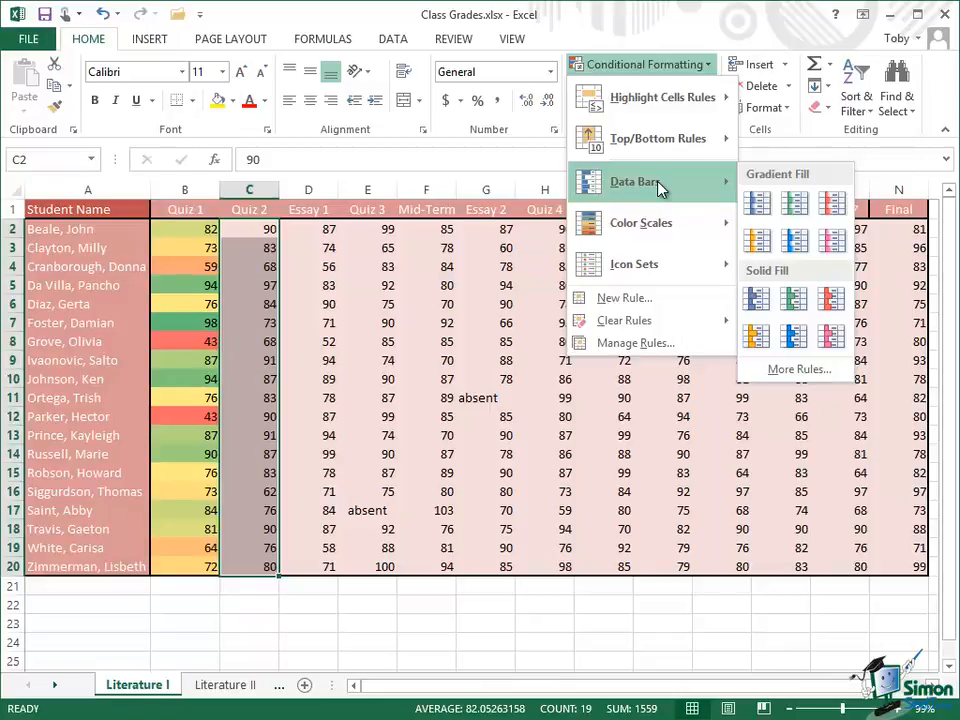
click(763, 207)
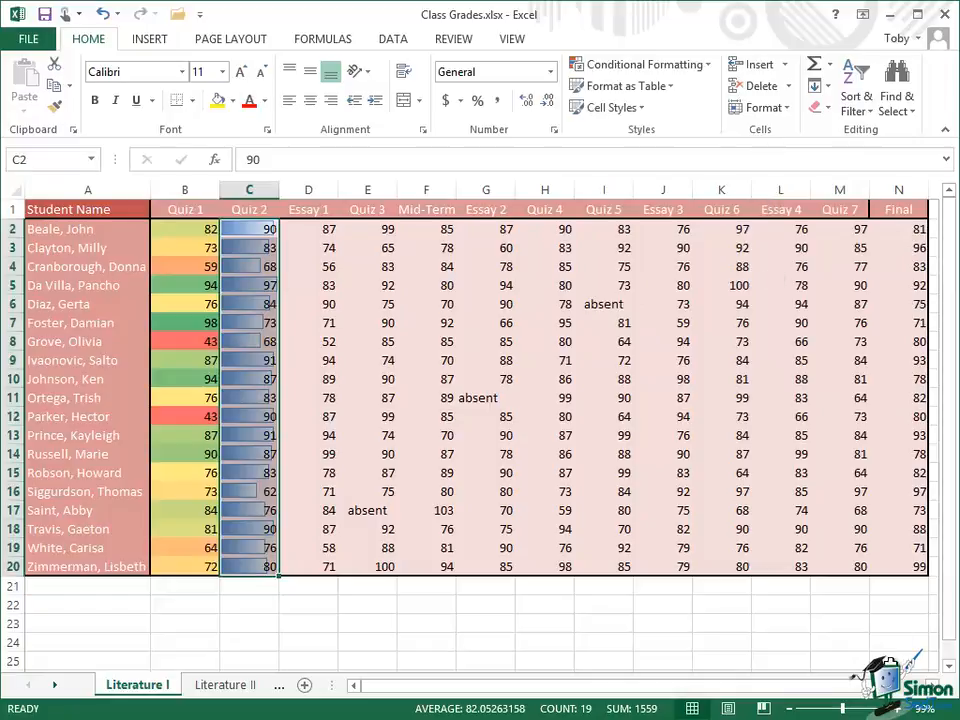
click(893, 608)
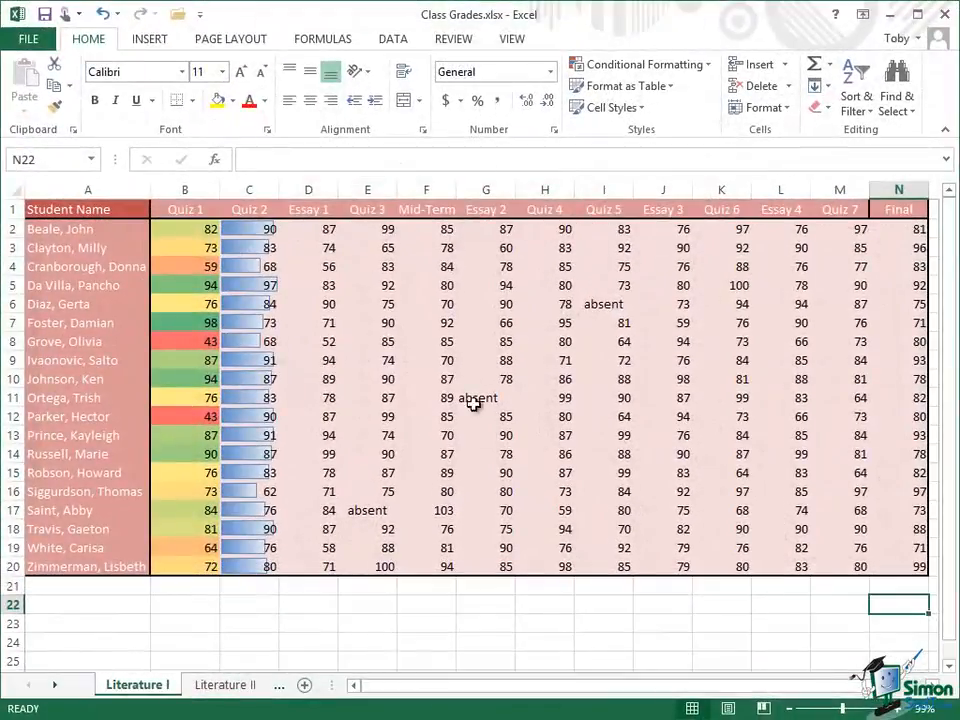
Step: Apply the 5 Ratings icon set to the Essay 1 scores in D2:D20
drag(300, 229, 302, 572)
click(708, 66)
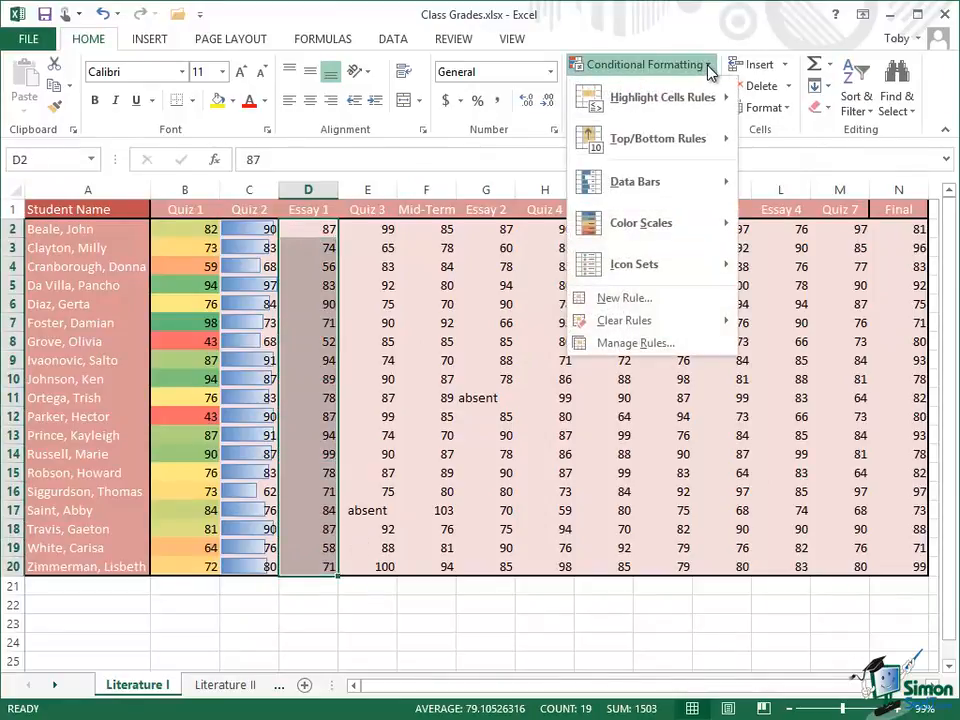
mouse_move(654, 266)
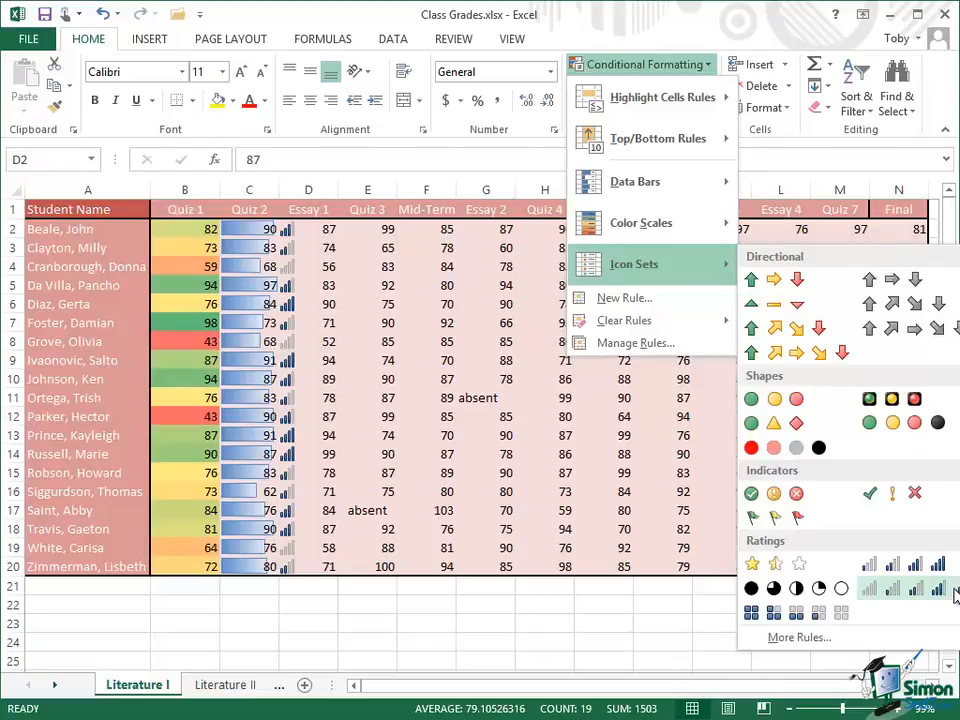
click(903, 592)
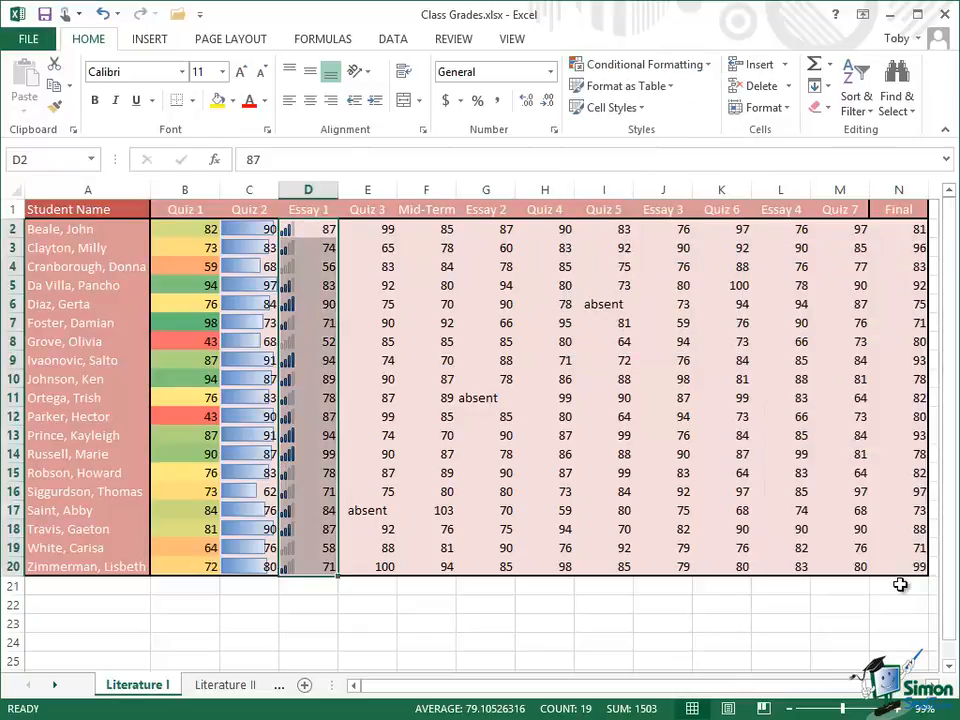
click(898, 586)
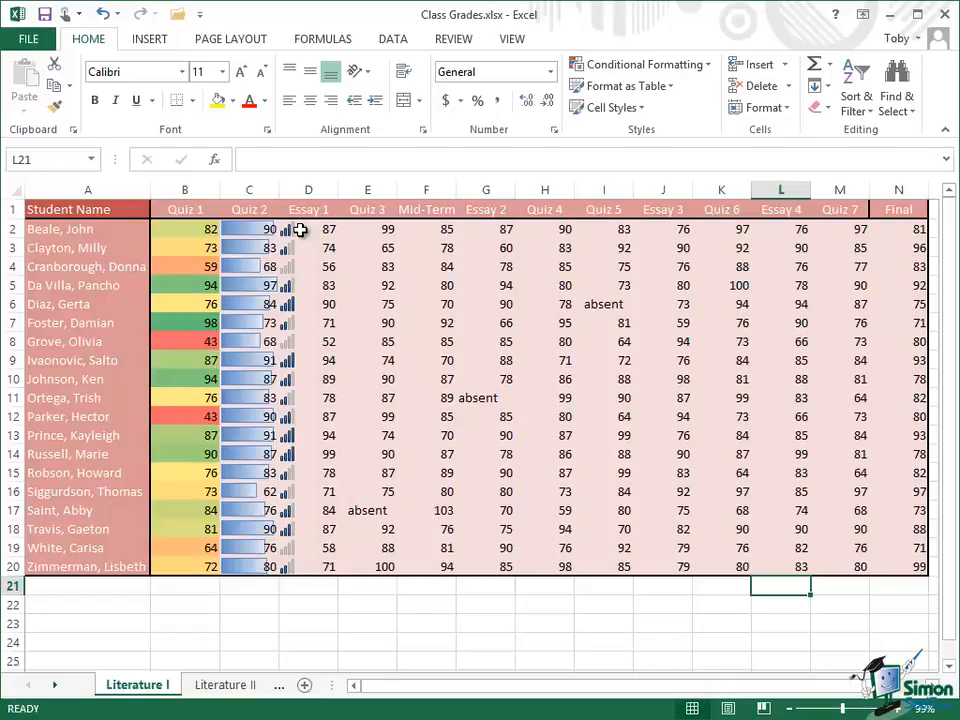
Step: Open the conditional formatting rules manager for the Essay 1 scores, showing rules for the current selection
drag(300, 230, 306, 570)
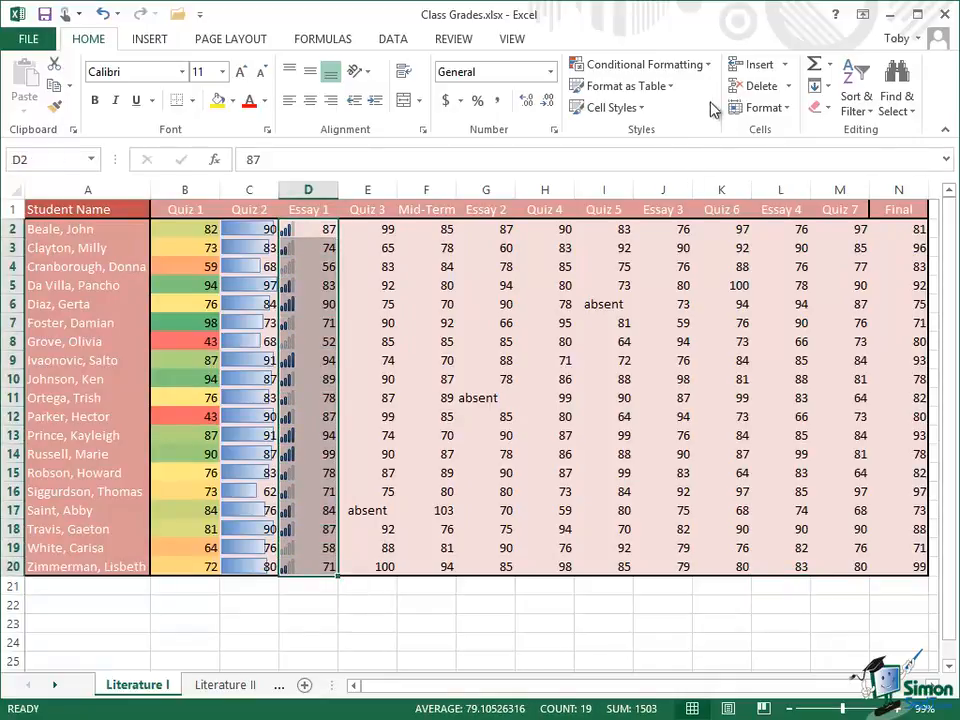
click(710, 66)
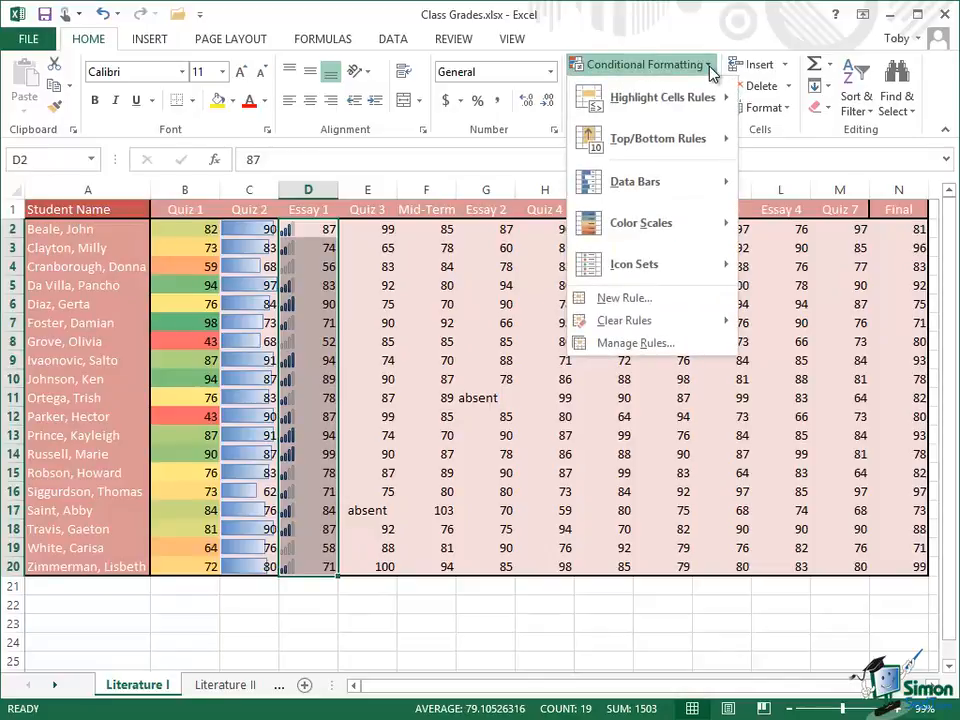
mouse_move(656, 326)
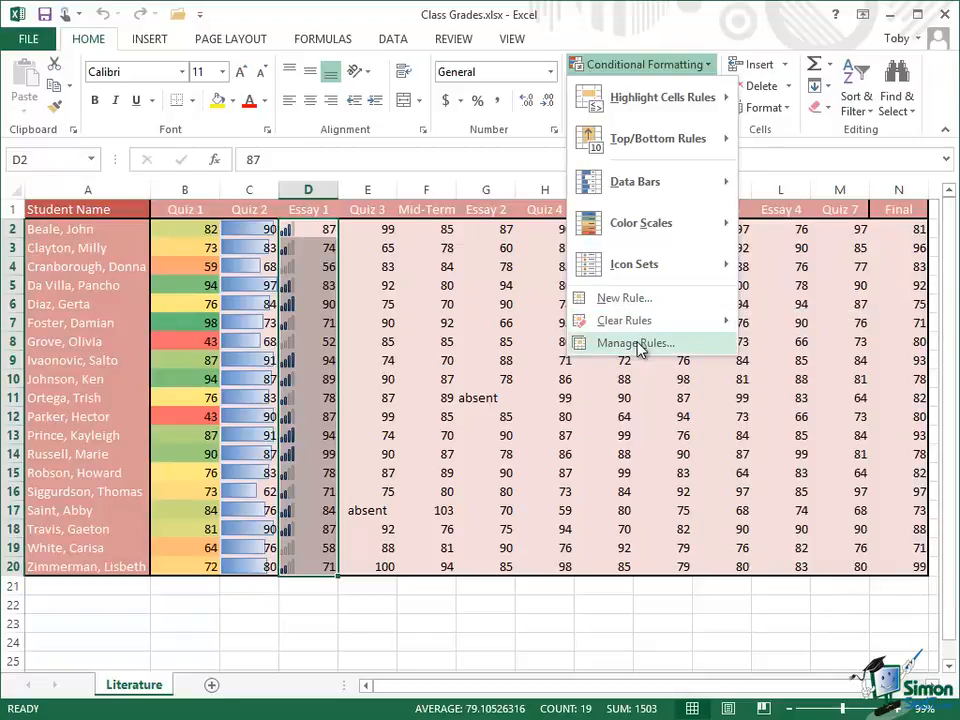
click(636, 343)
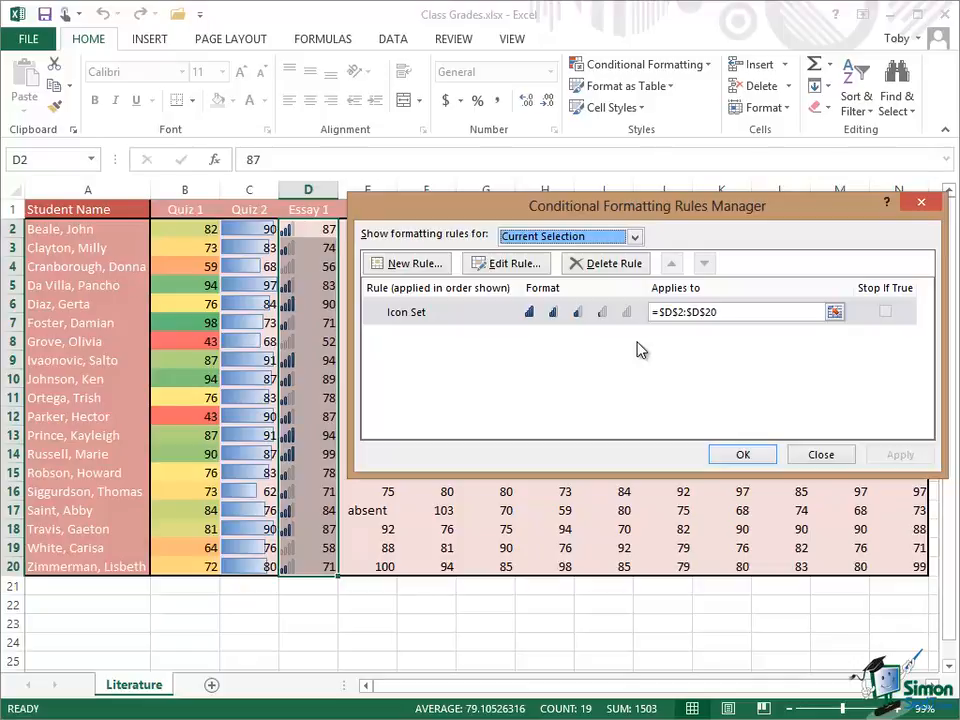
click(635, 237)
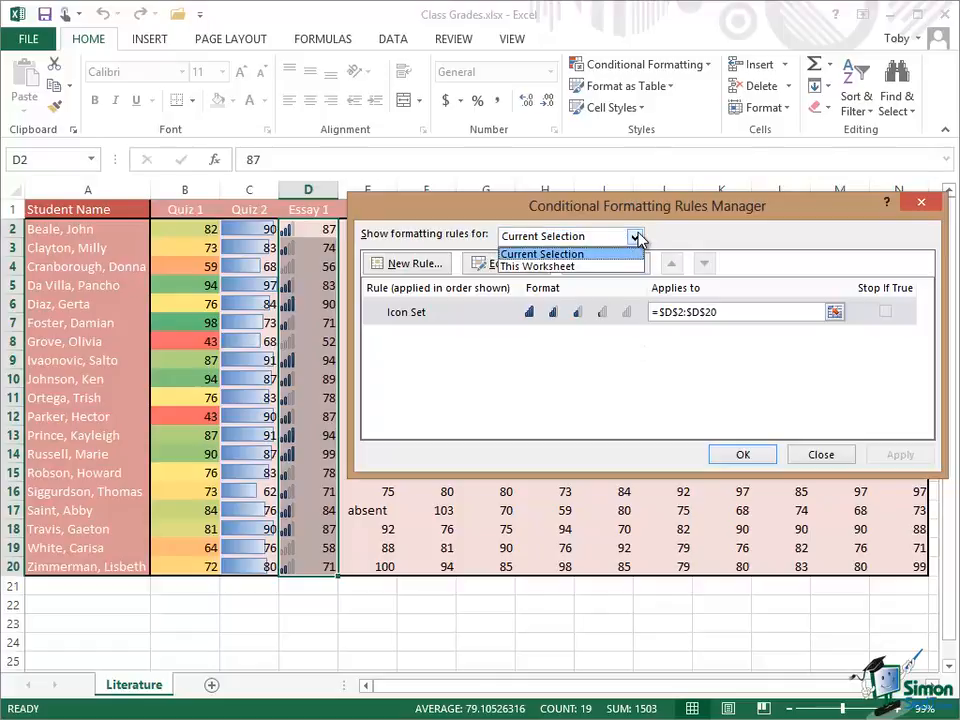
click(593, 254)
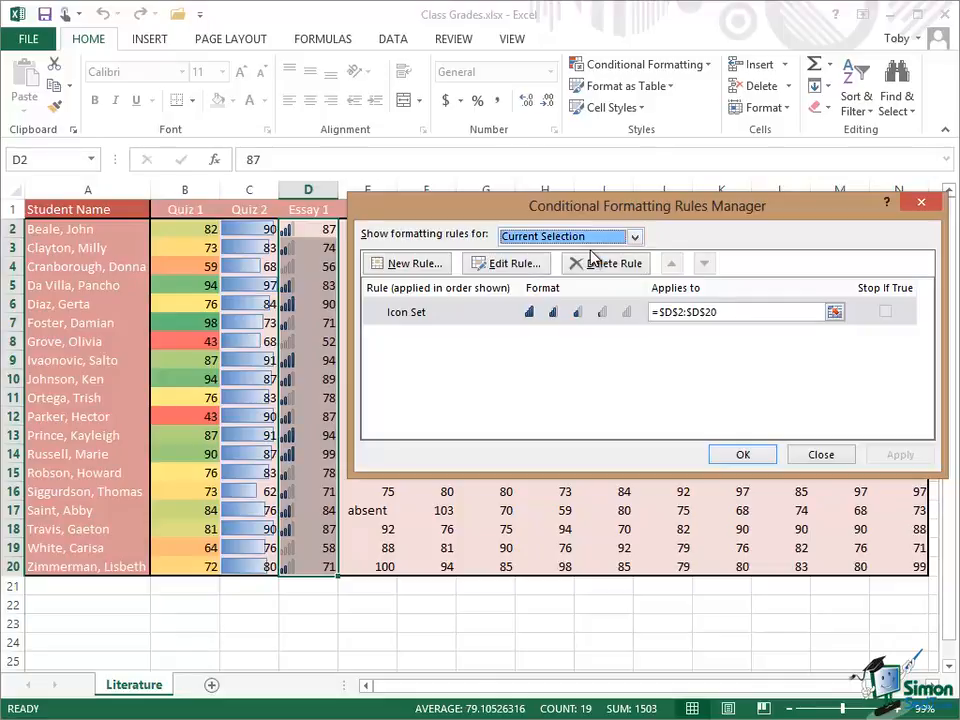
Step: Edit the Essay 1 Icon Set rule to use the 4 Traffic Lights icon style and apply it
click(485, 314)
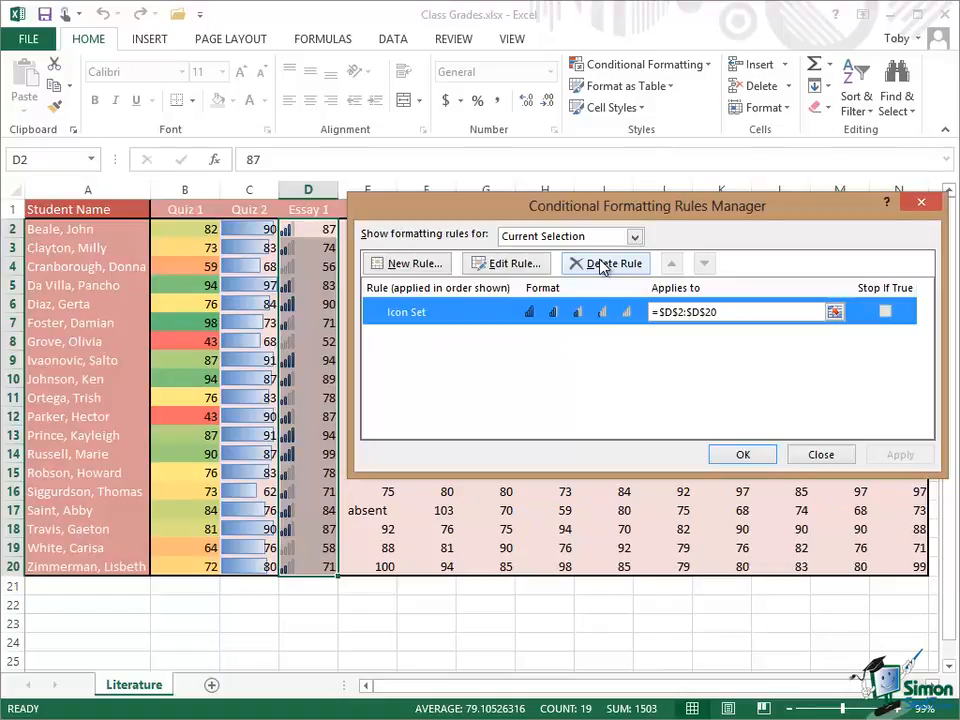
click(507, 264)
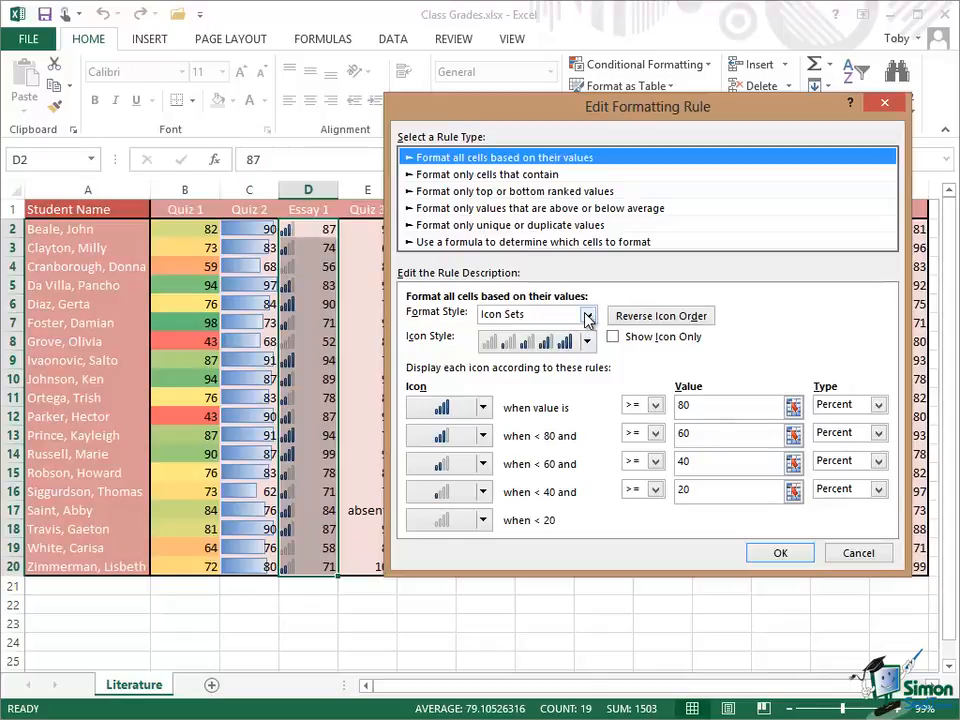
click(587, 316)
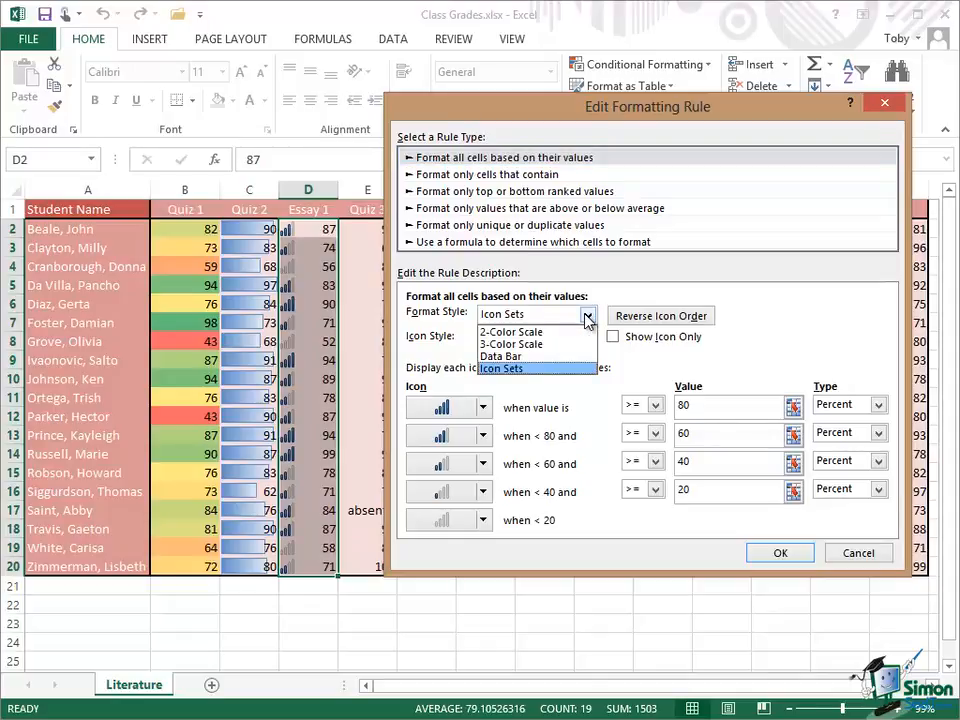
click(552, 369)
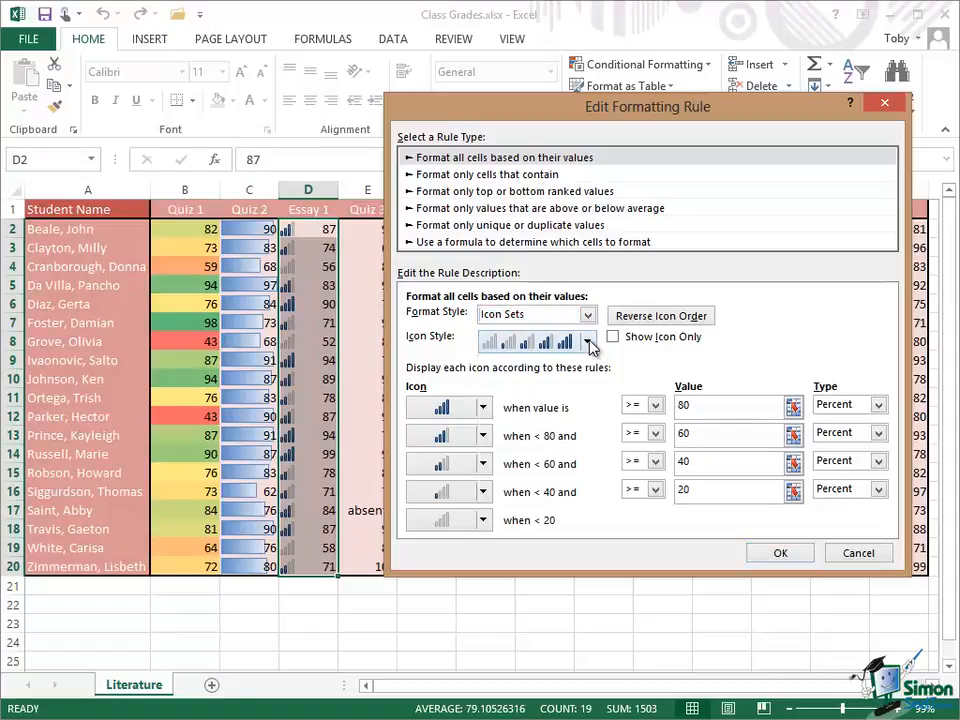
click(589, 342)
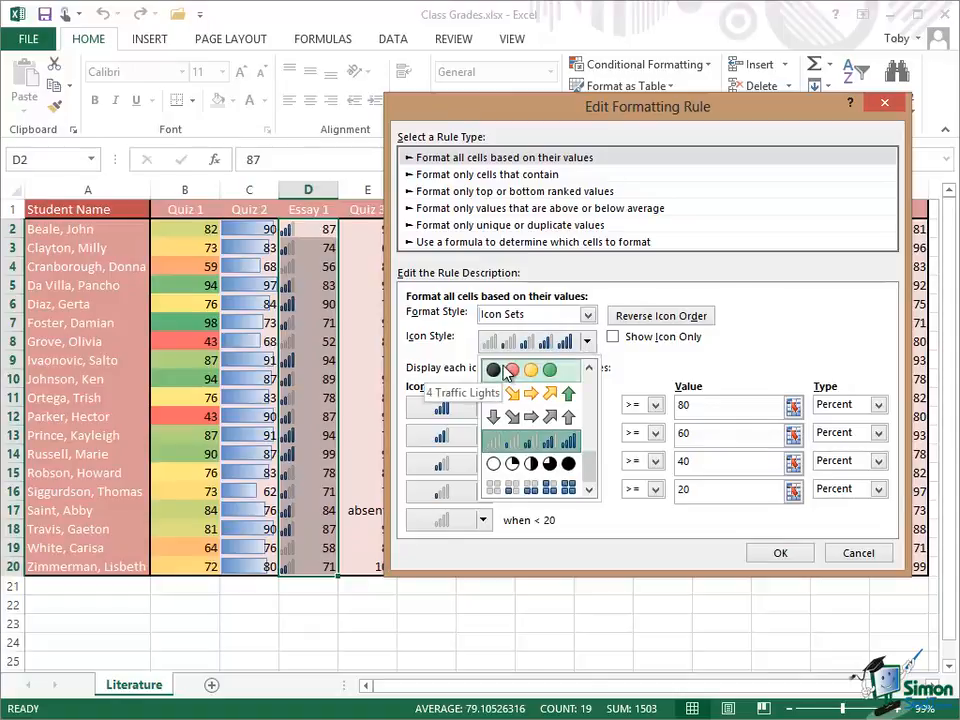
click(506, 371)
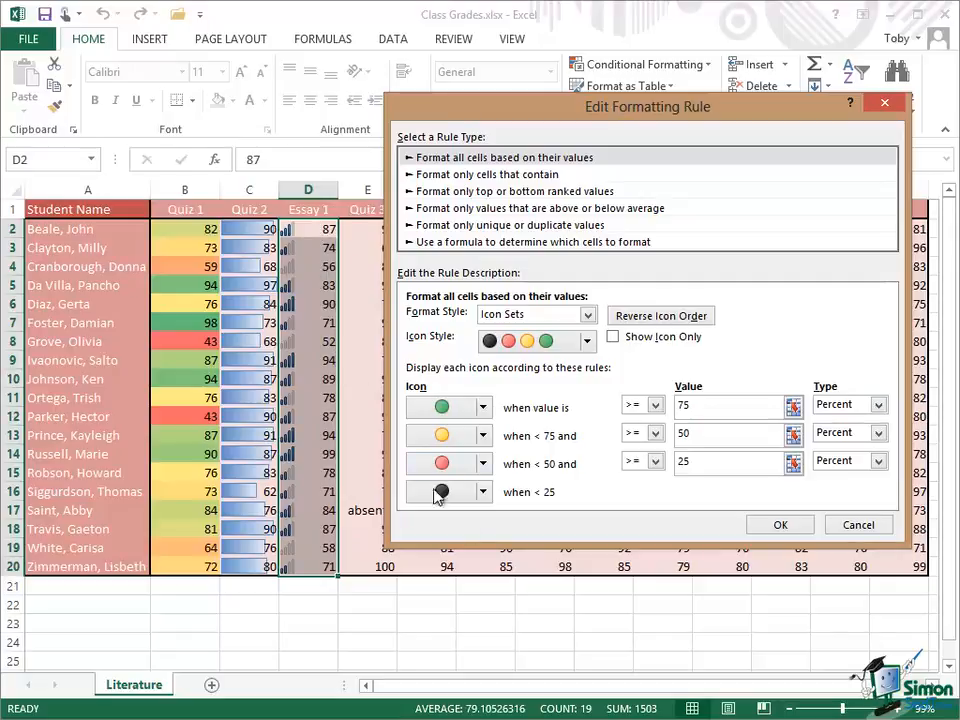
click(783, 527)
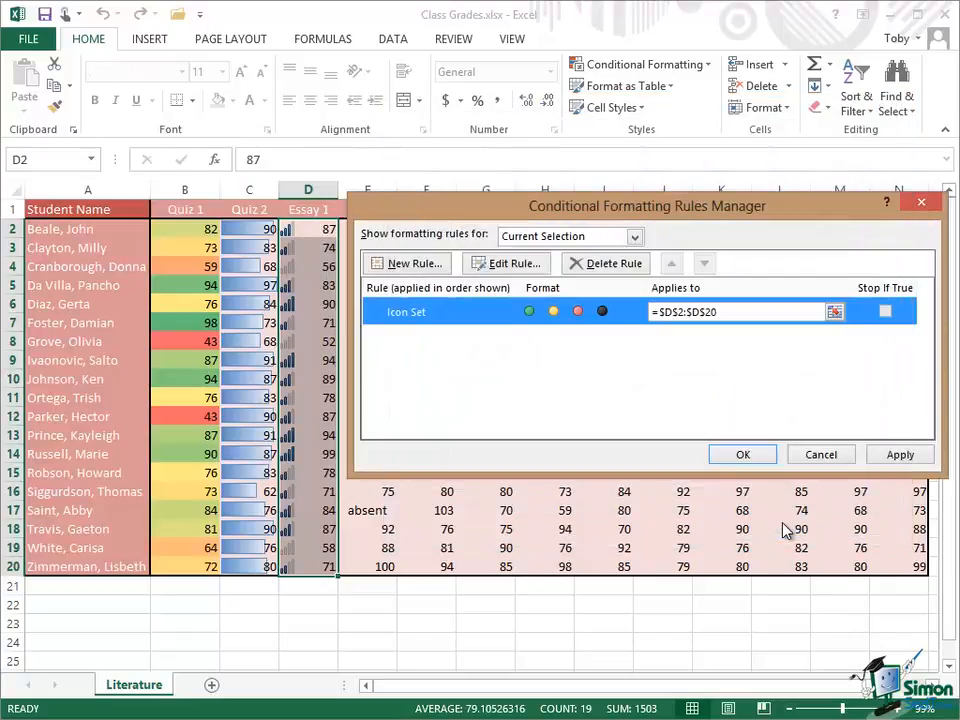
click(742, 455)
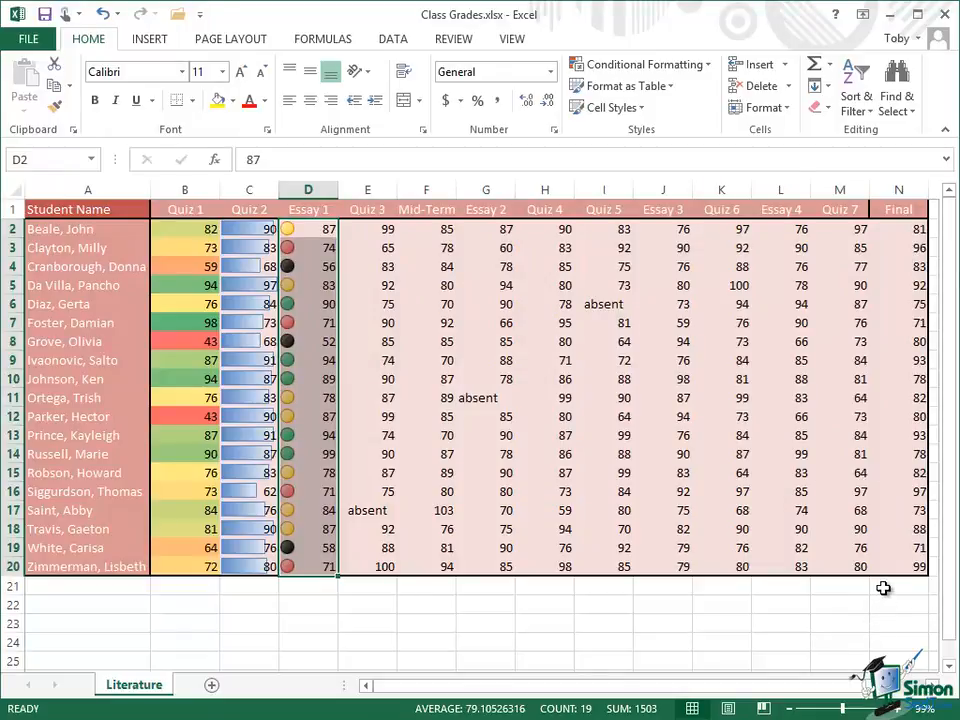
Step: Reopen the Essay 1 Icon Set rule for editing and set the green light threshold to the number 80
click(883, 588)
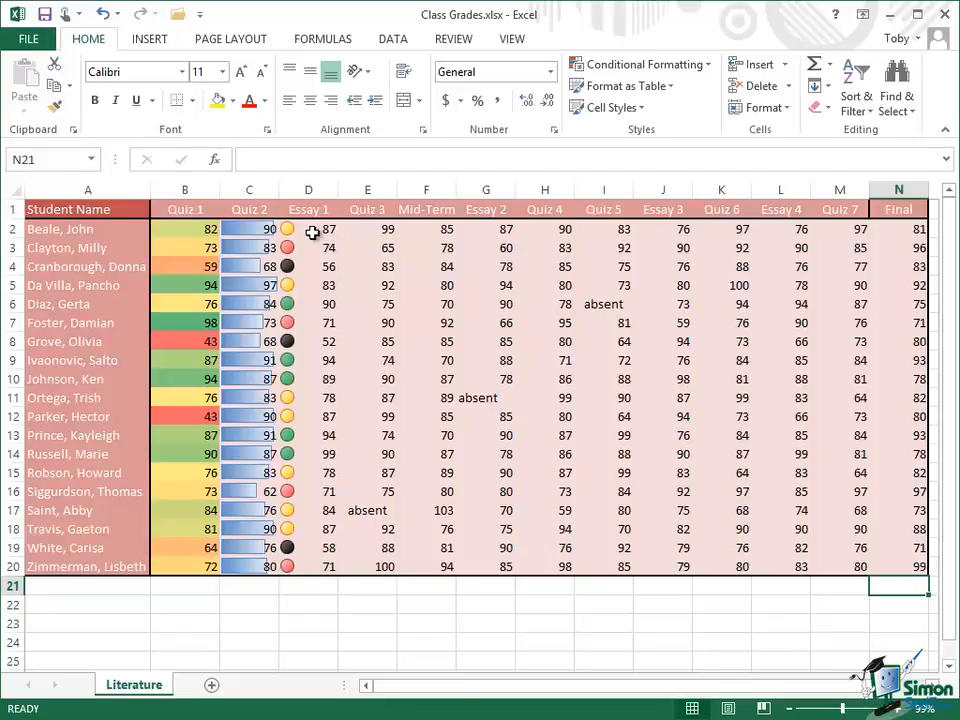
drag(311, 231, 306, 568)
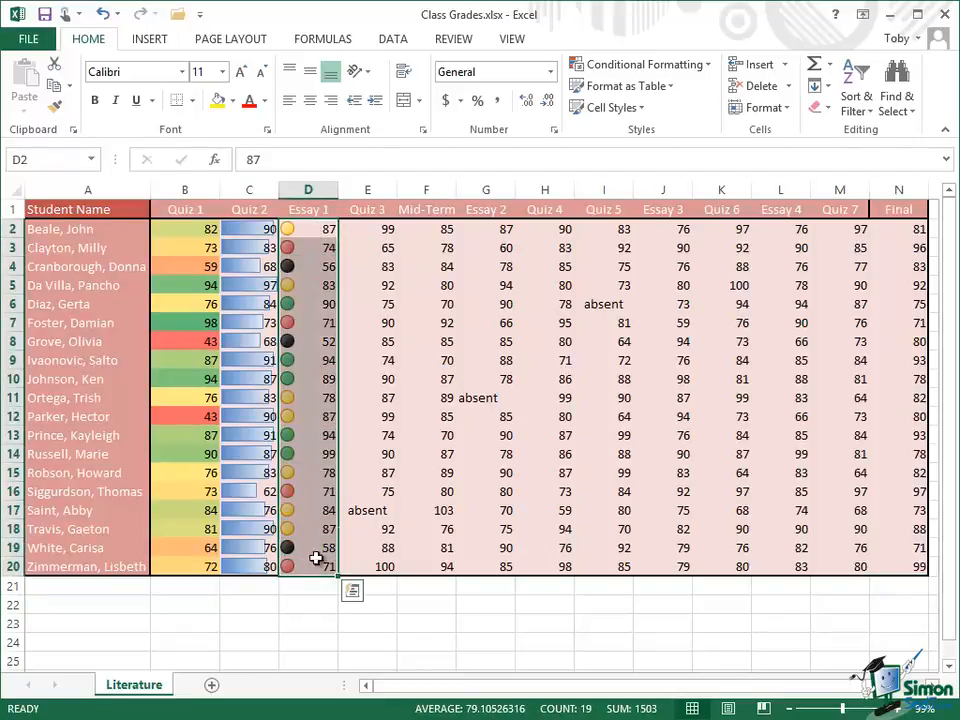
click(707, 66)
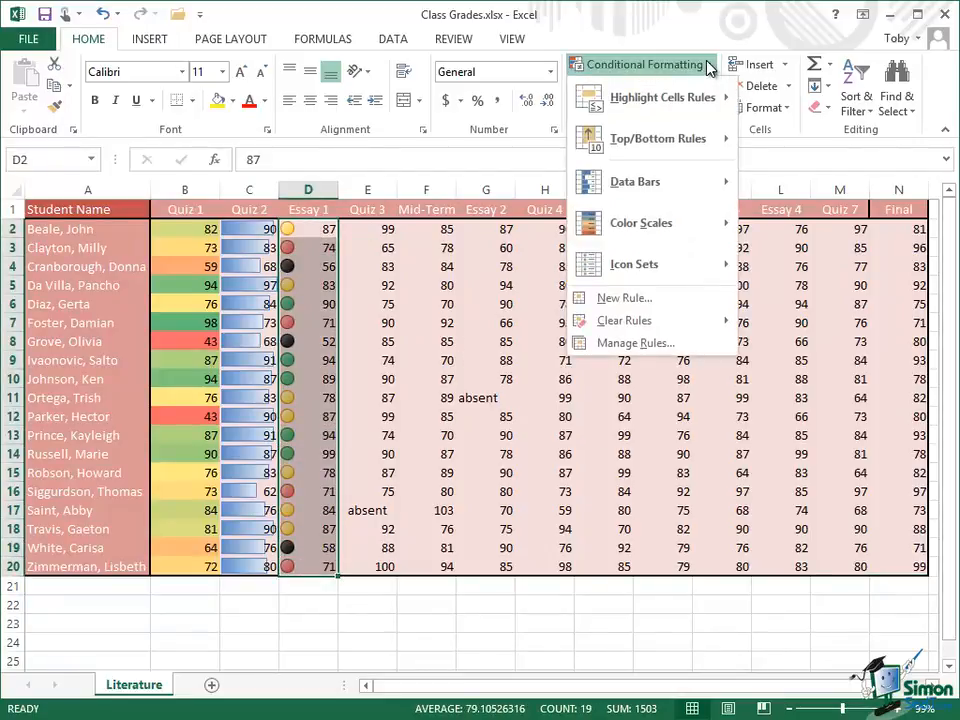
click(643, 344)
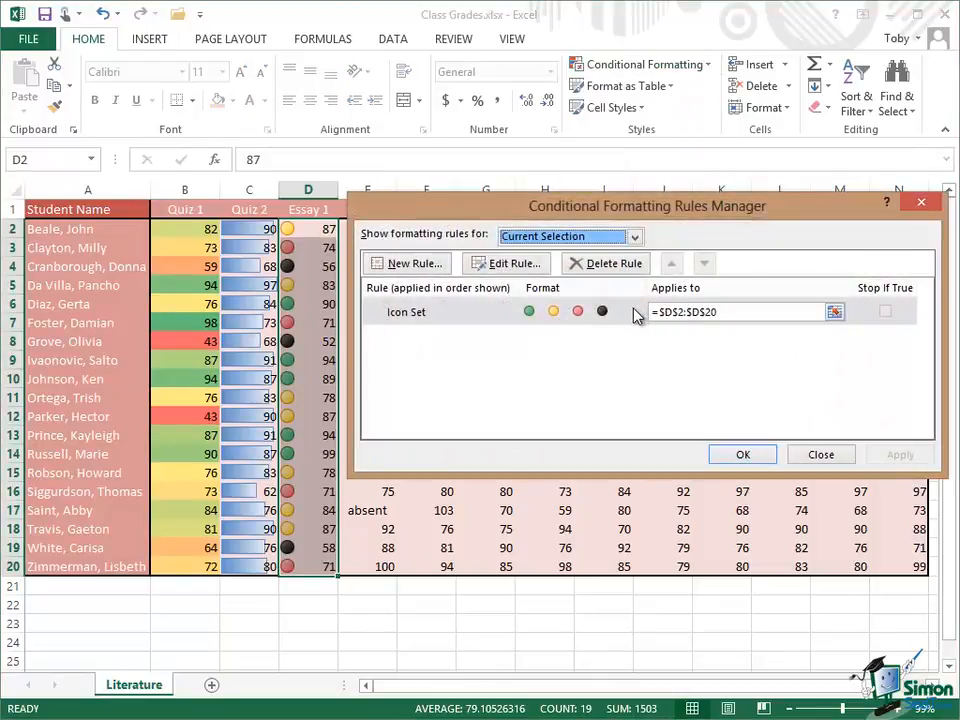
click(474, 316)
click(515, 266)
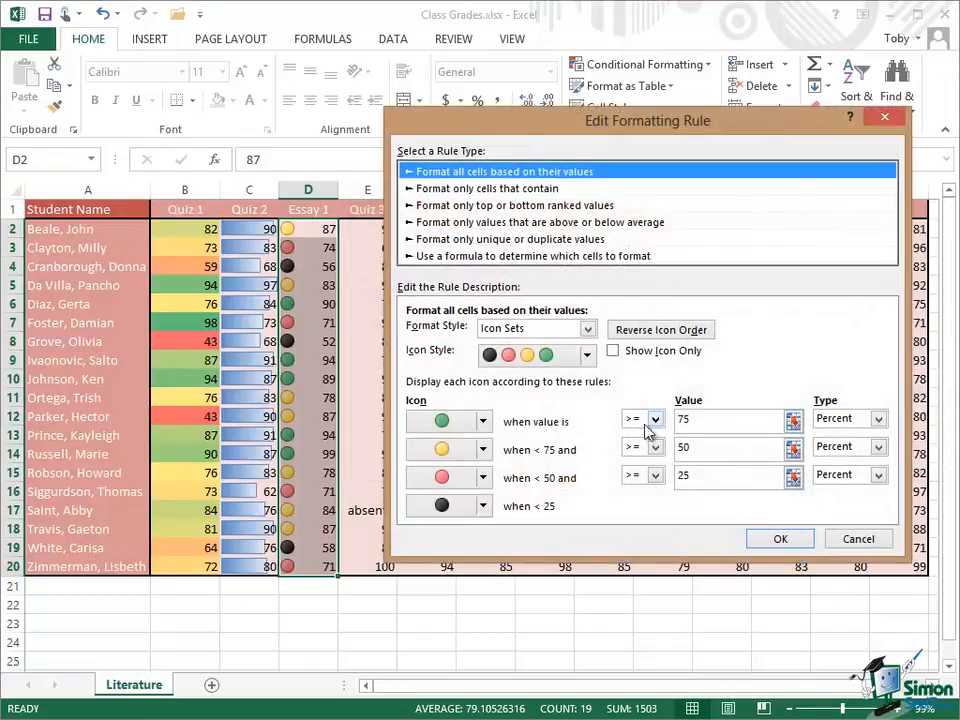
click(878, 420)
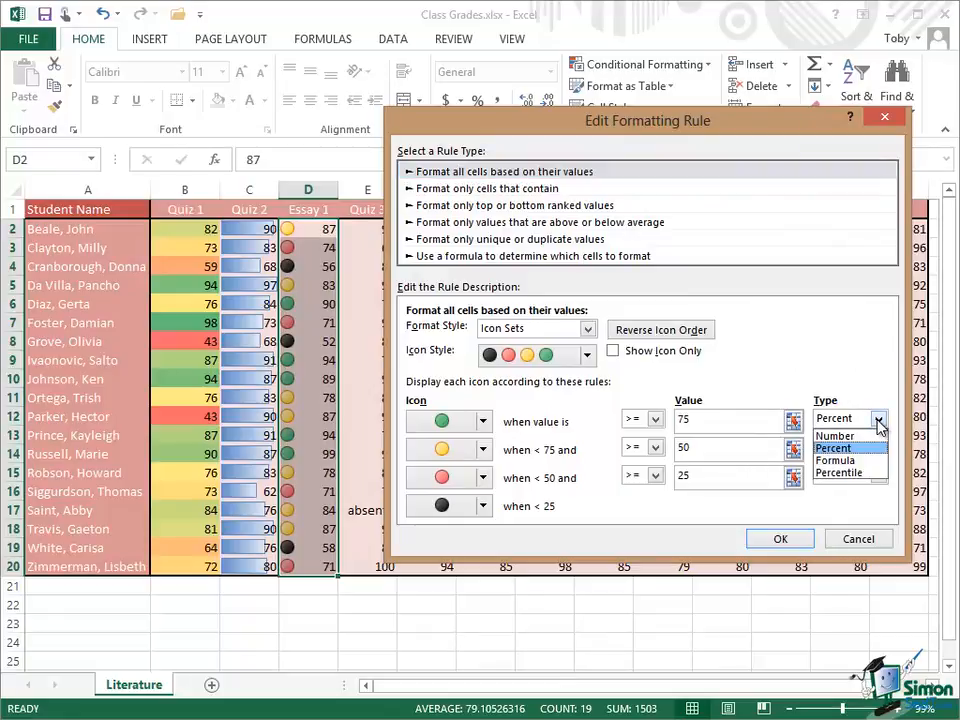
click(822, 437)
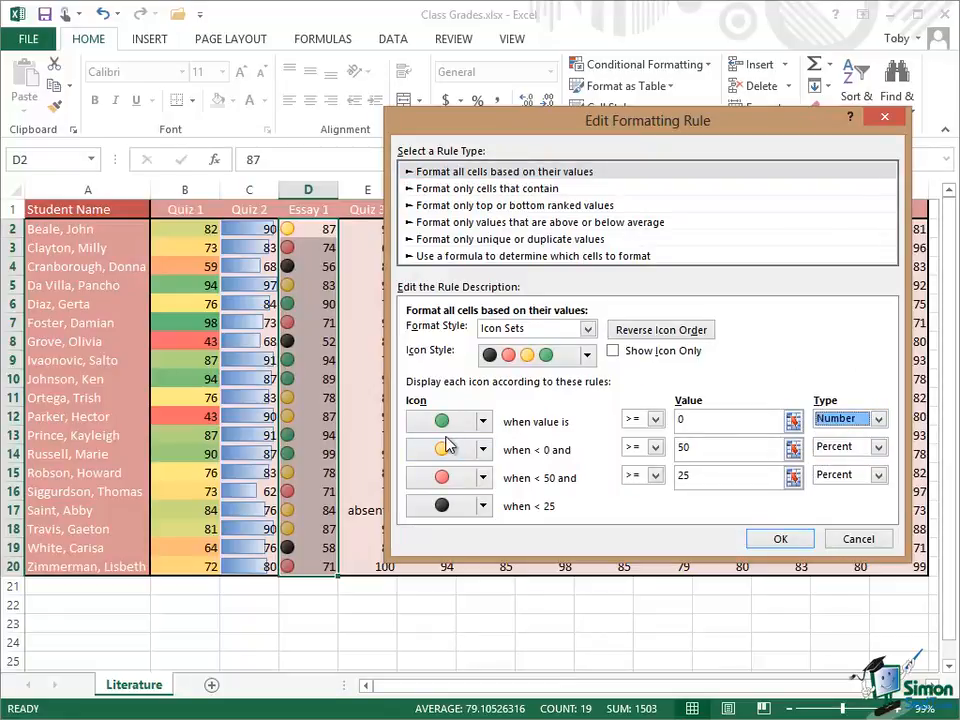
click(704, 420)
key(BackSpace)
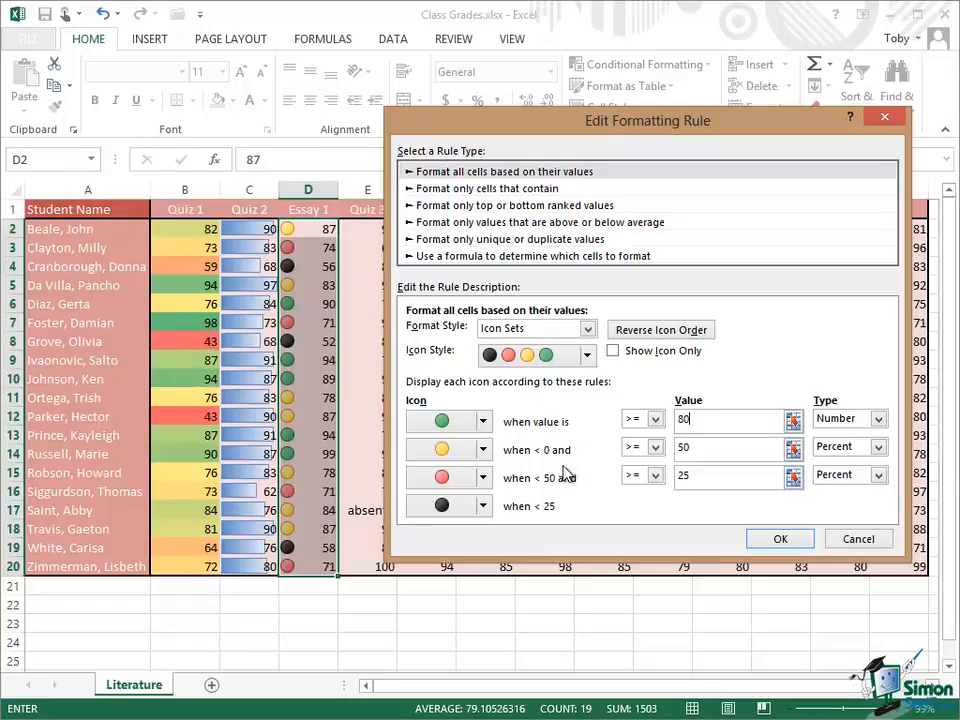
Step: Set the yellow light threshold of the Essay 1 rule to the number 60
click(706, 451)
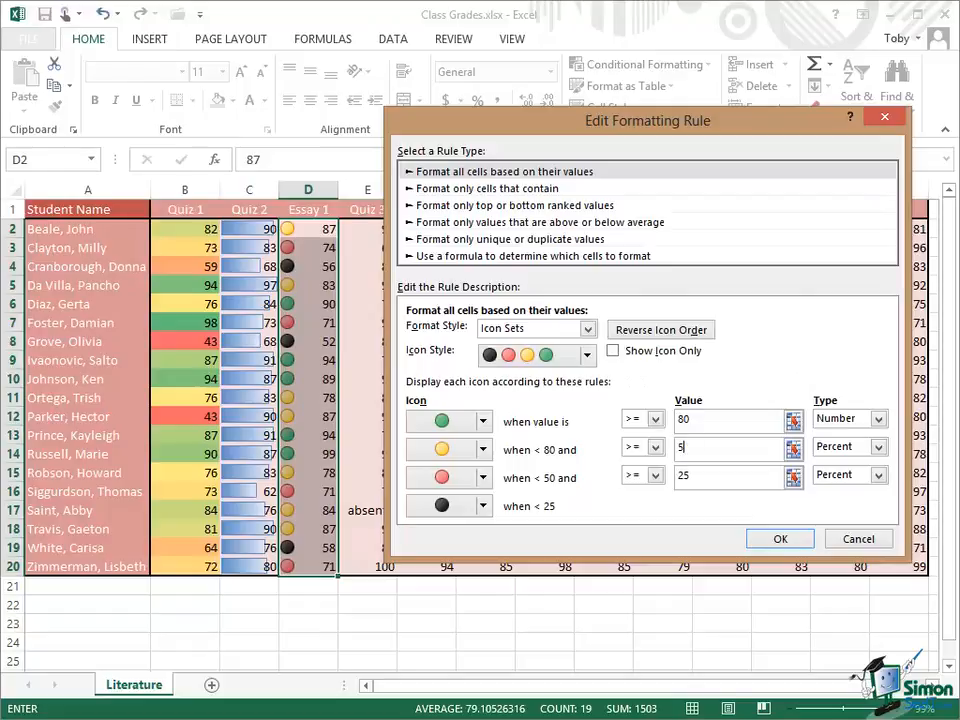
text(60)
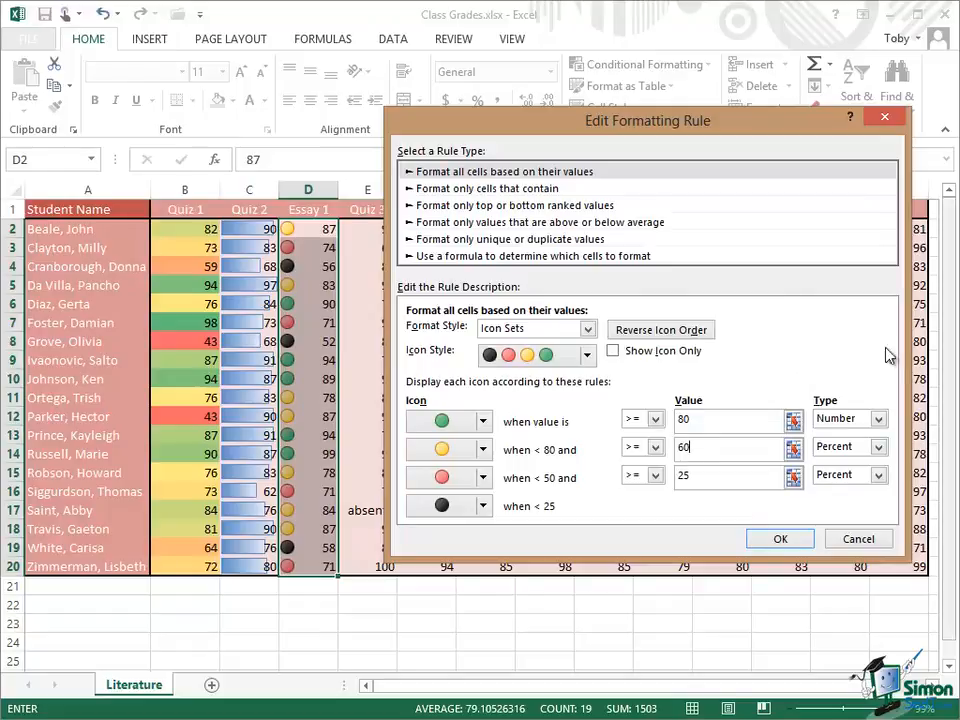
click(847, 446)
click(849, 466)
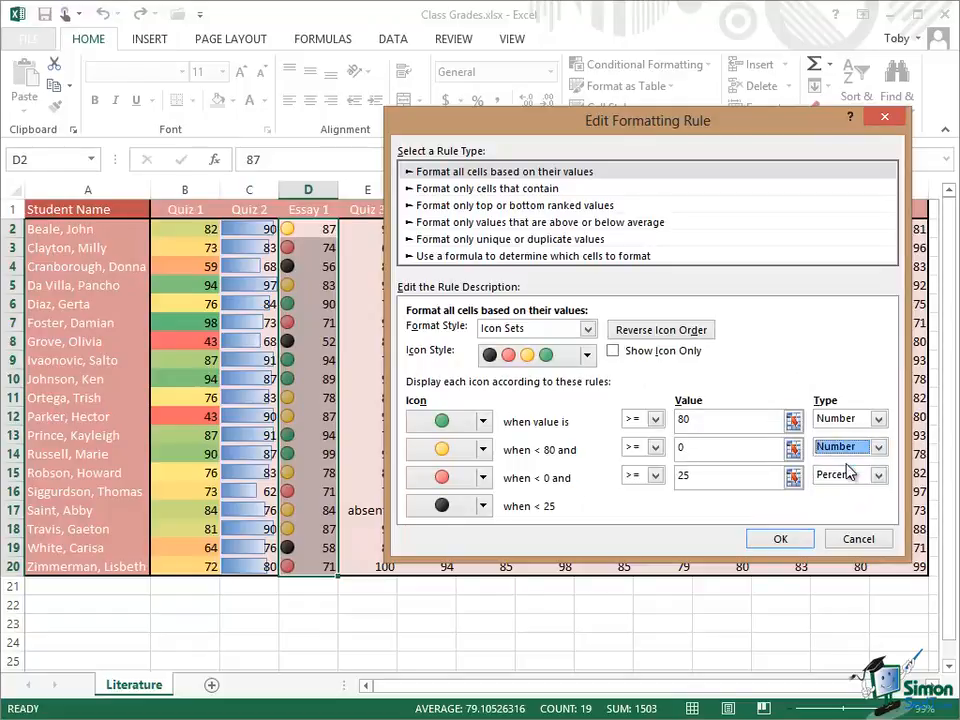
click(701, 449)
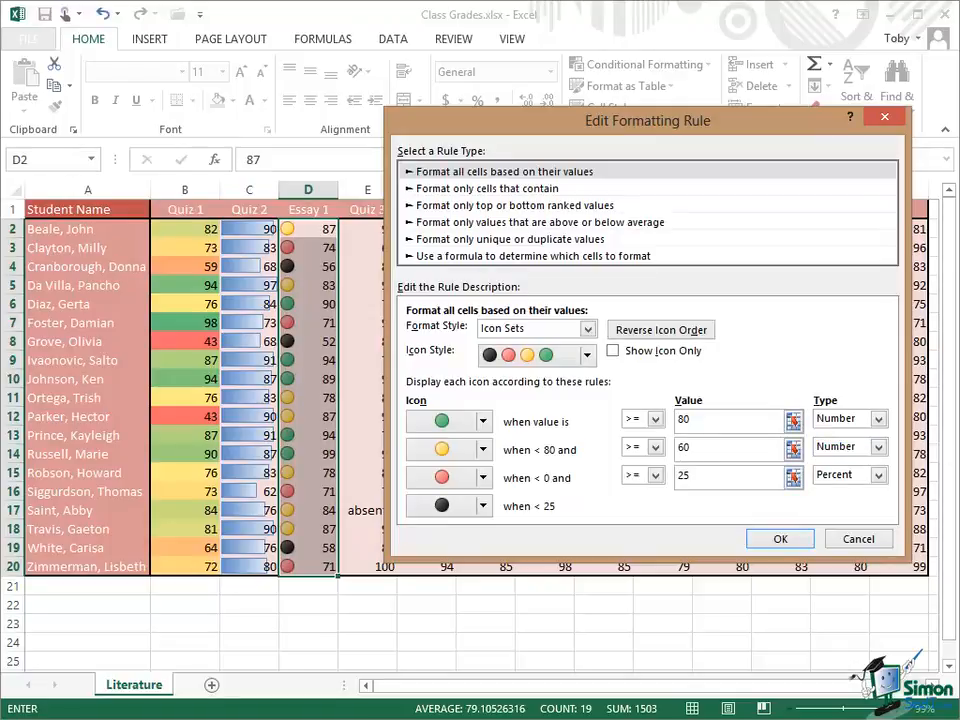
Step: Set the red light threshold to the number 40 and apply the edited Essay 1 rule
click(710, 475)
key(BackSpace)
key(BackSpace)
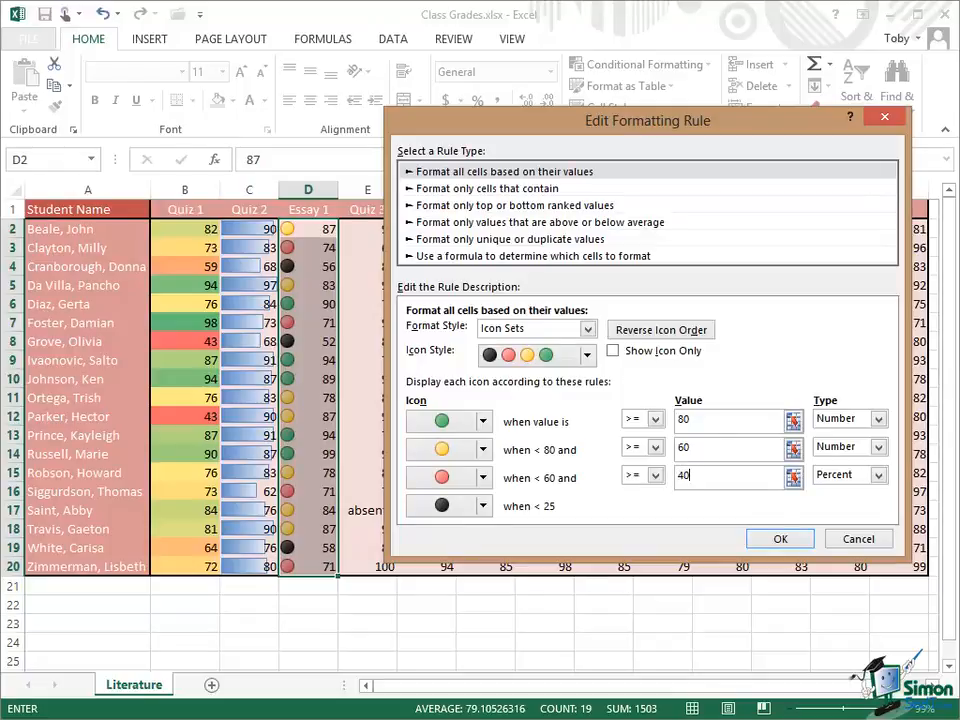
click(877, 475)
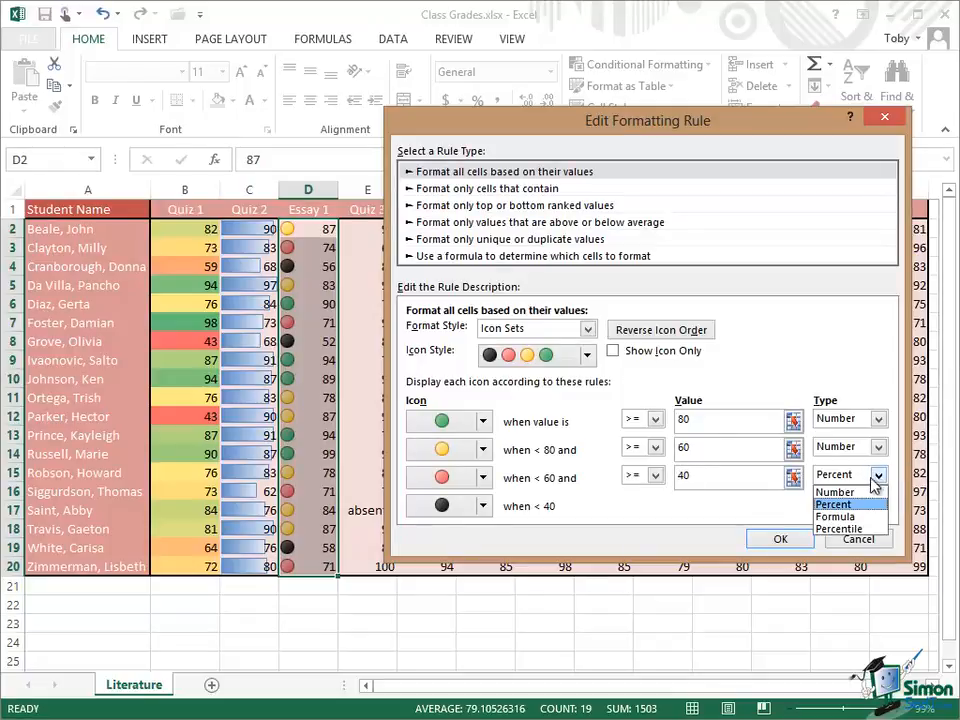
click(836, 492)
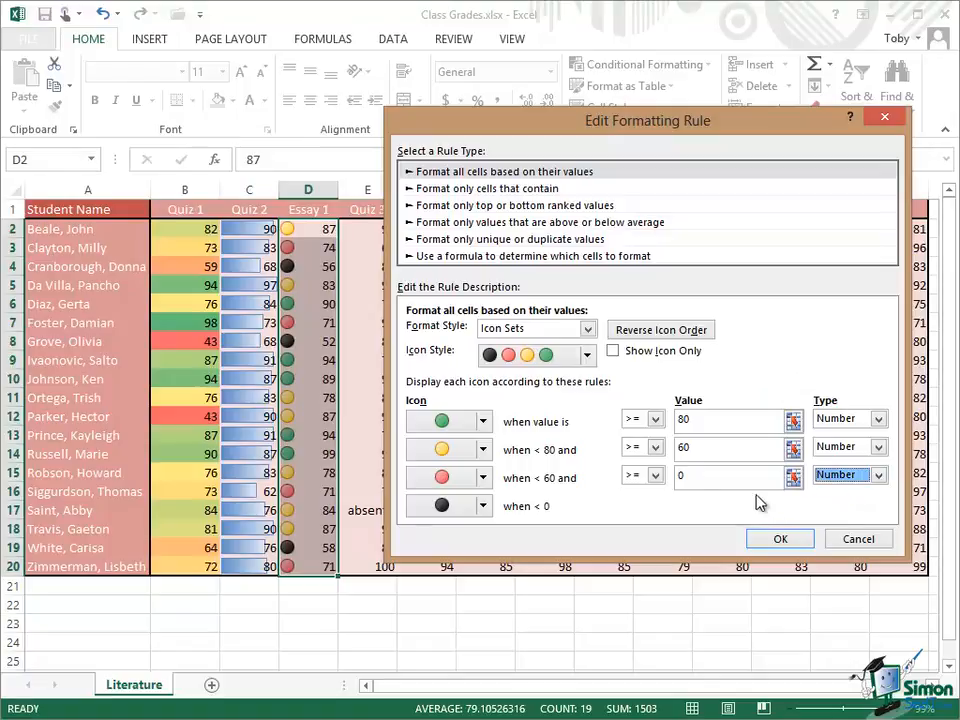
click(696, 477)
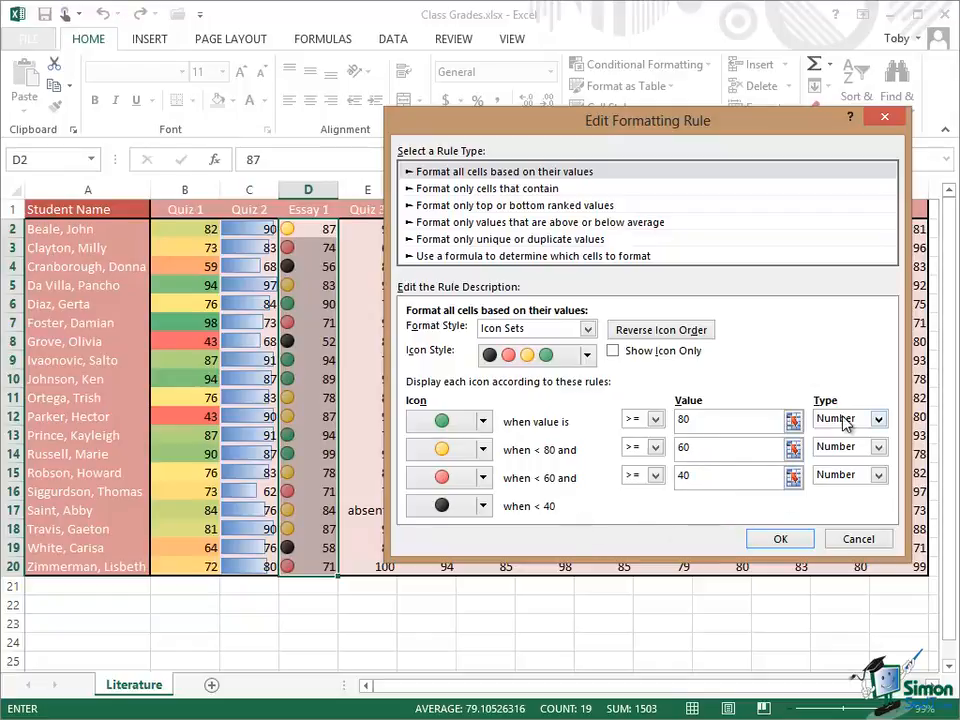
click(784, 539)
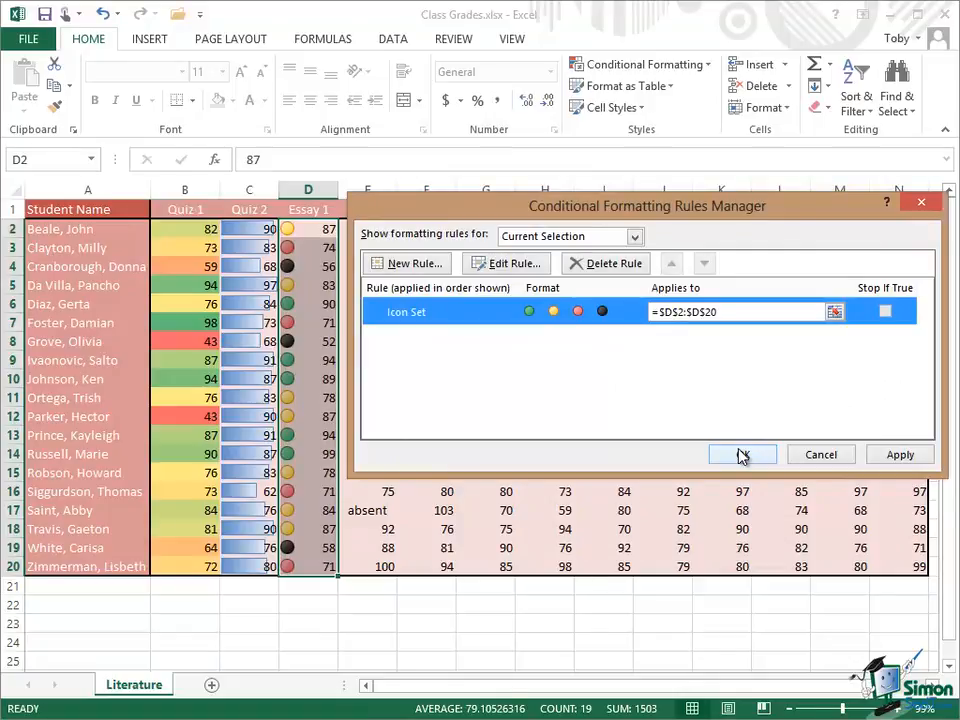
click(741, 455)
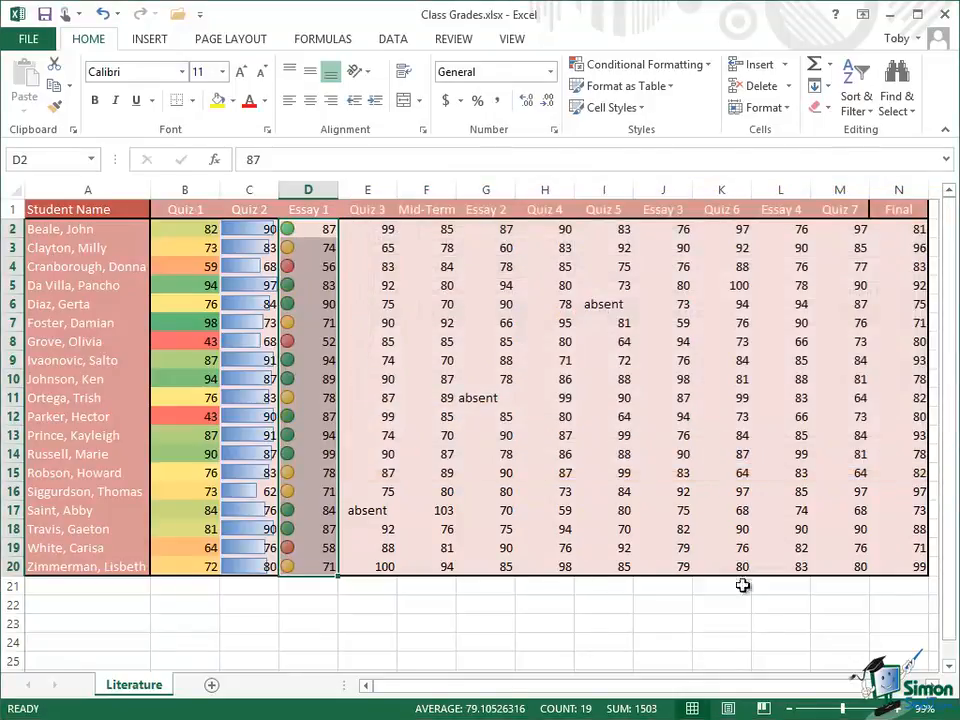
Step: Highlight the top 20% of Quiz 4 scores in H2:H20 with Green Fill with Dark Green Text
click(757, 636)
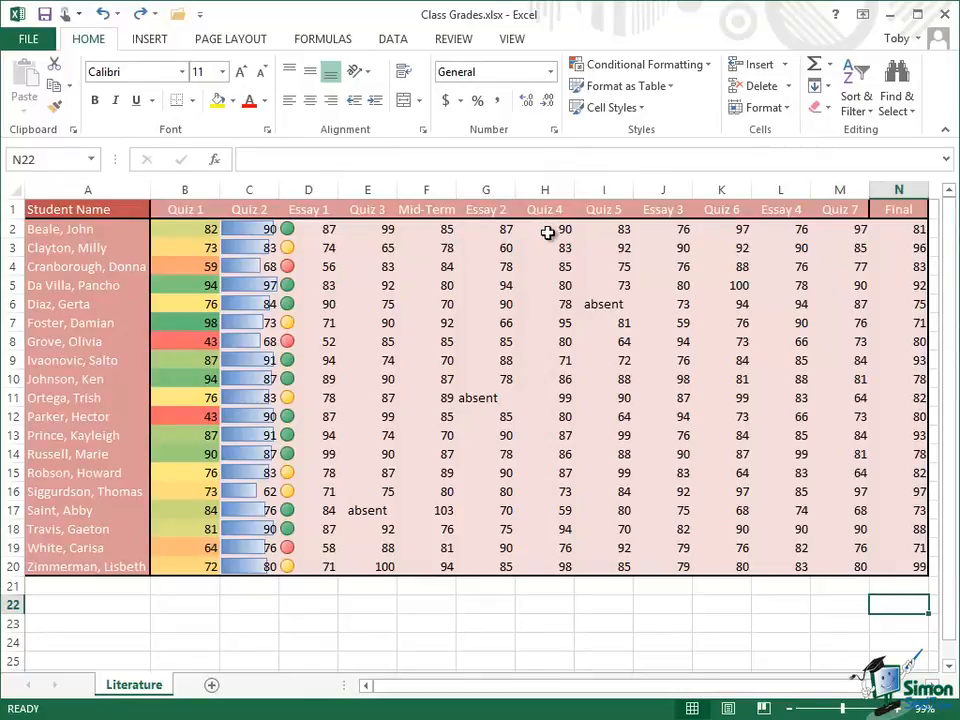
drag(548, 232, 561, 566)
click(706, 66)
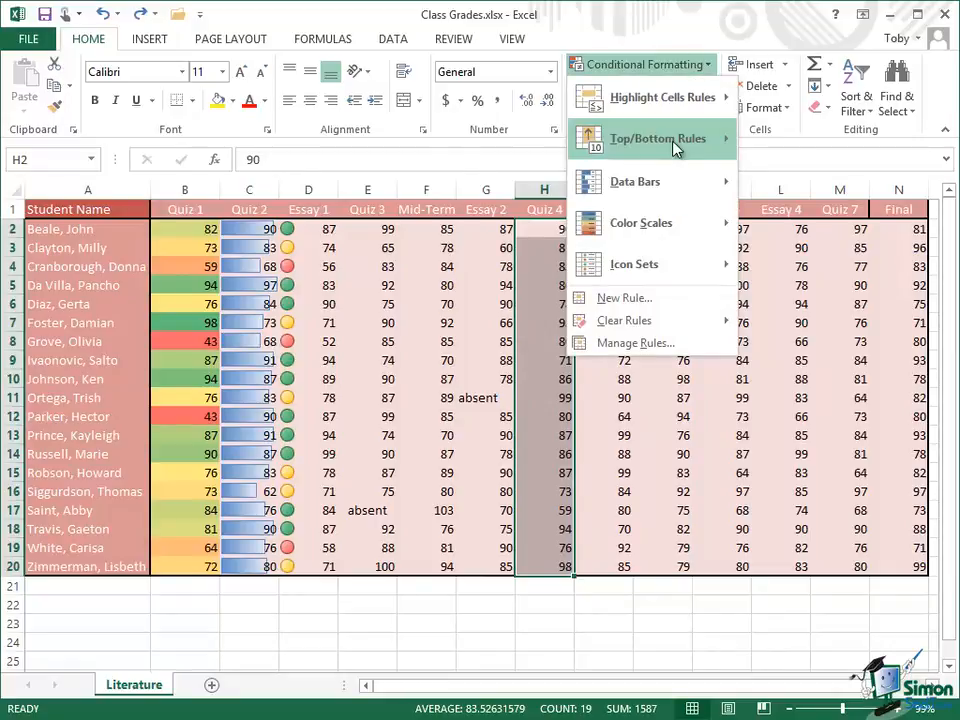
mouse_move(675, 149)
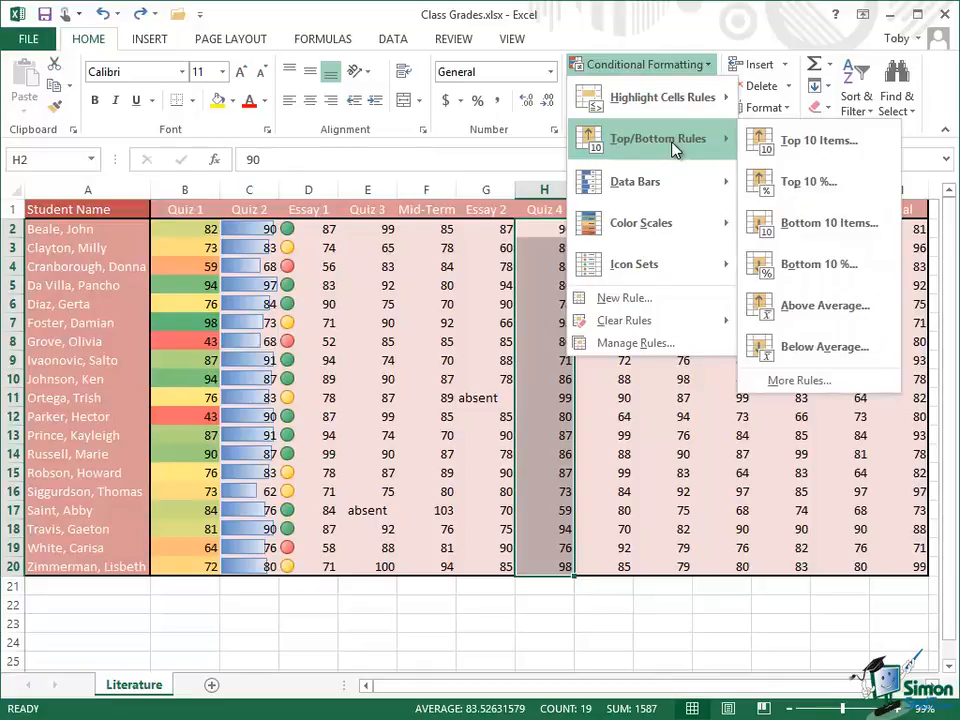
click(816, 184)
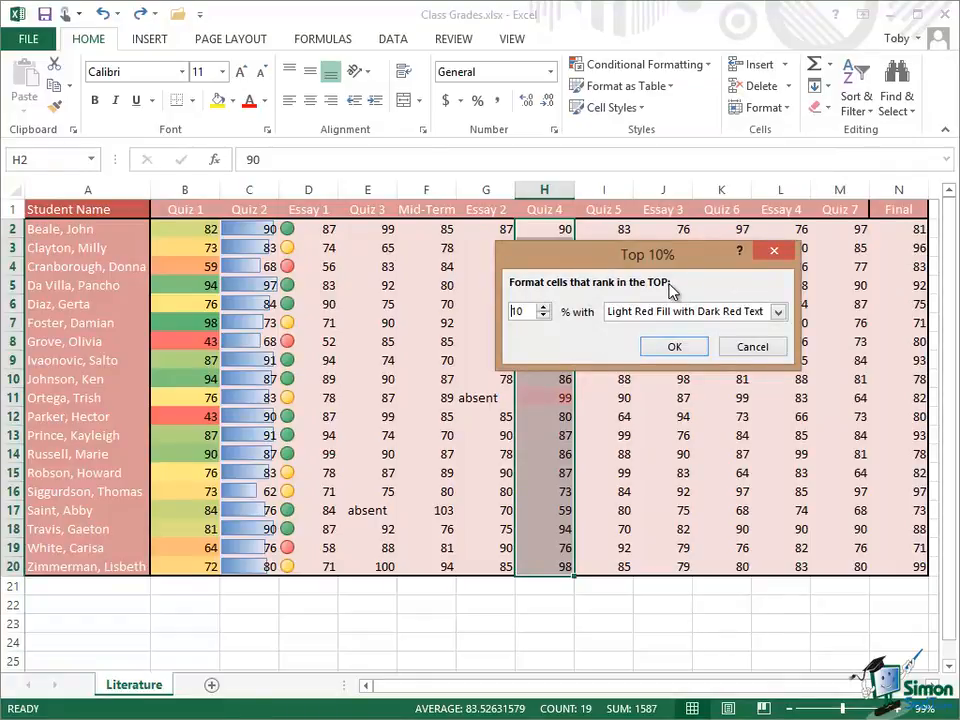
click(544, 307)
click(544, 307)
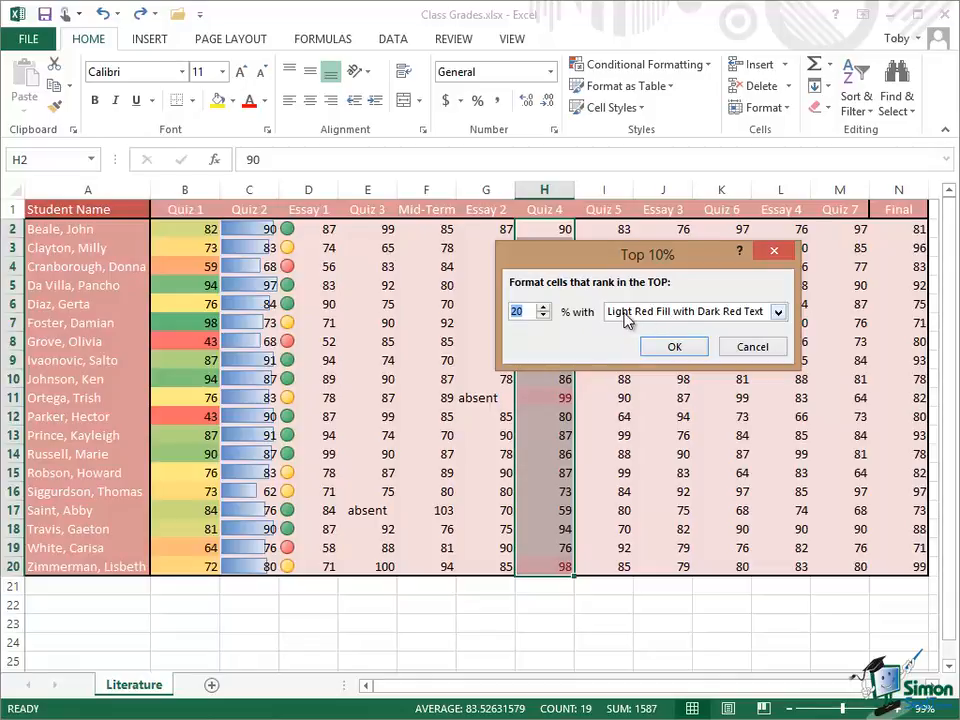
click(779, 313)
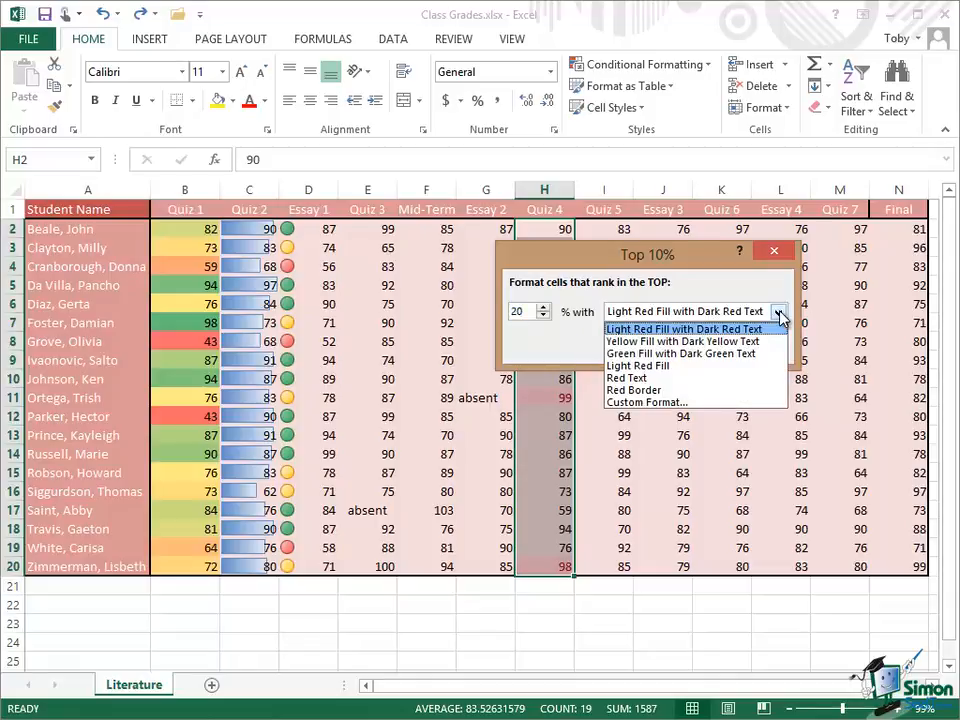
click(694, 354)
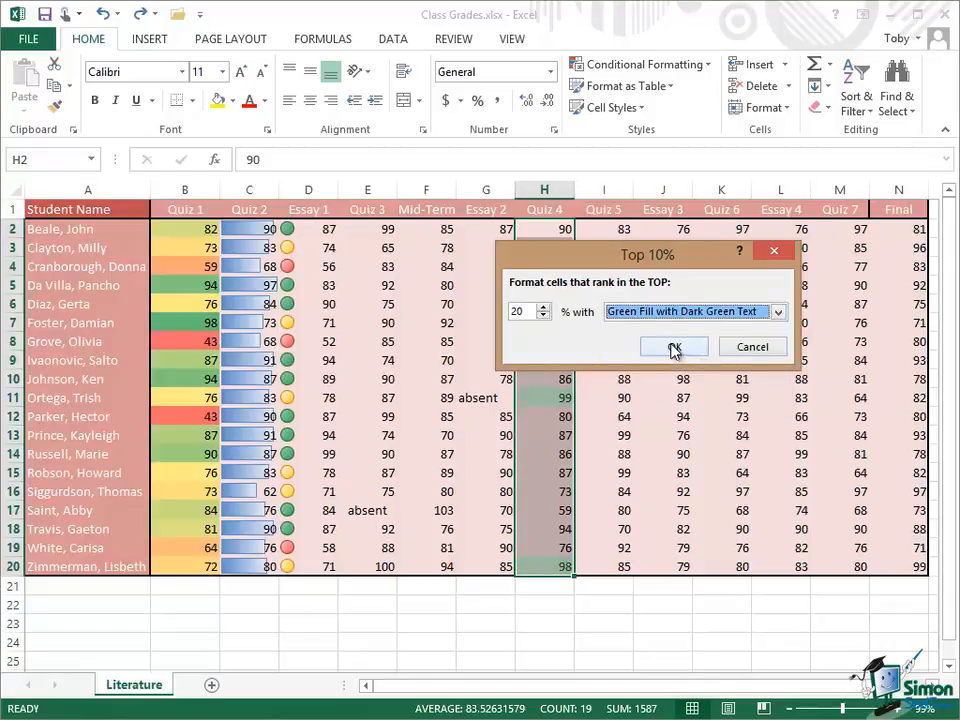
click(672, 347)
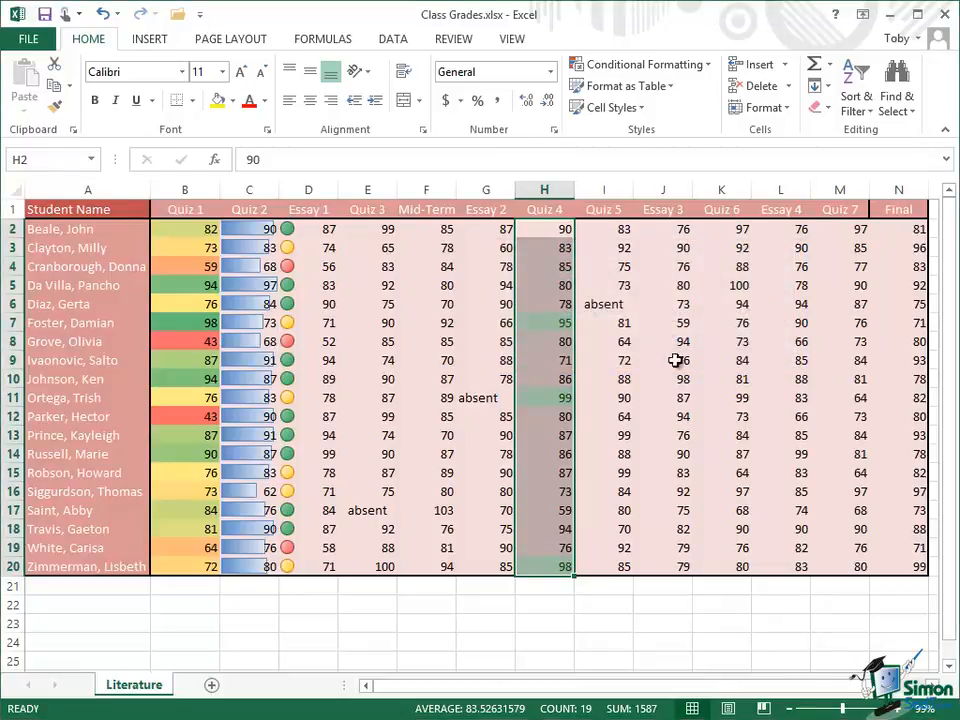
Step: Highlight the bottom 20% of Quiz 4 scores with Light Red Fill with Dark Red Text
click(845, 601)
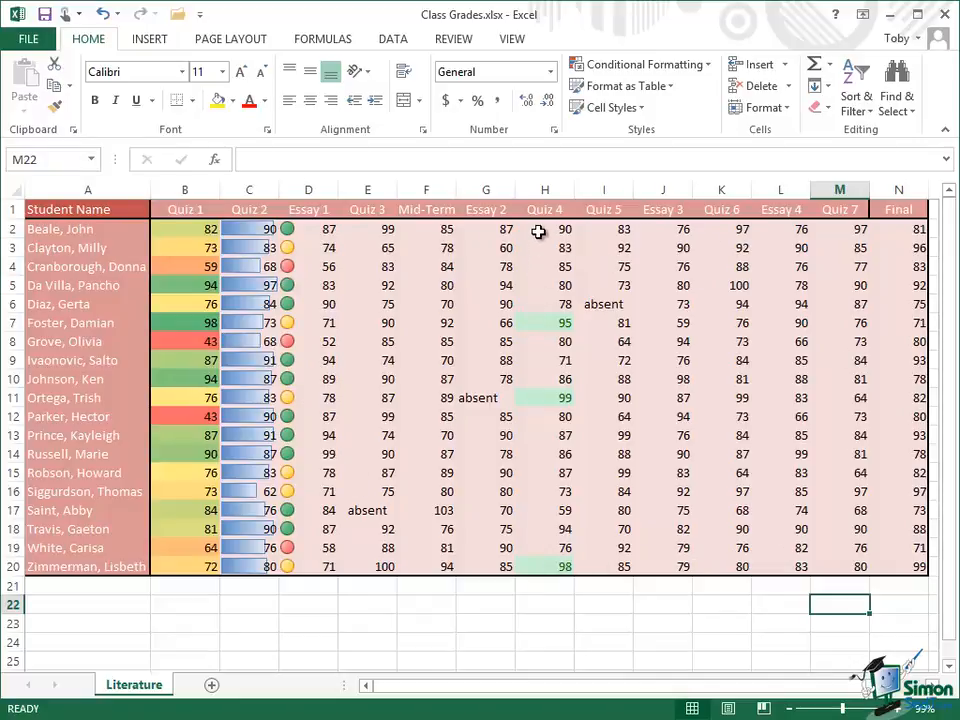
drag(537, 228, 542, 578)
click(708, 70)
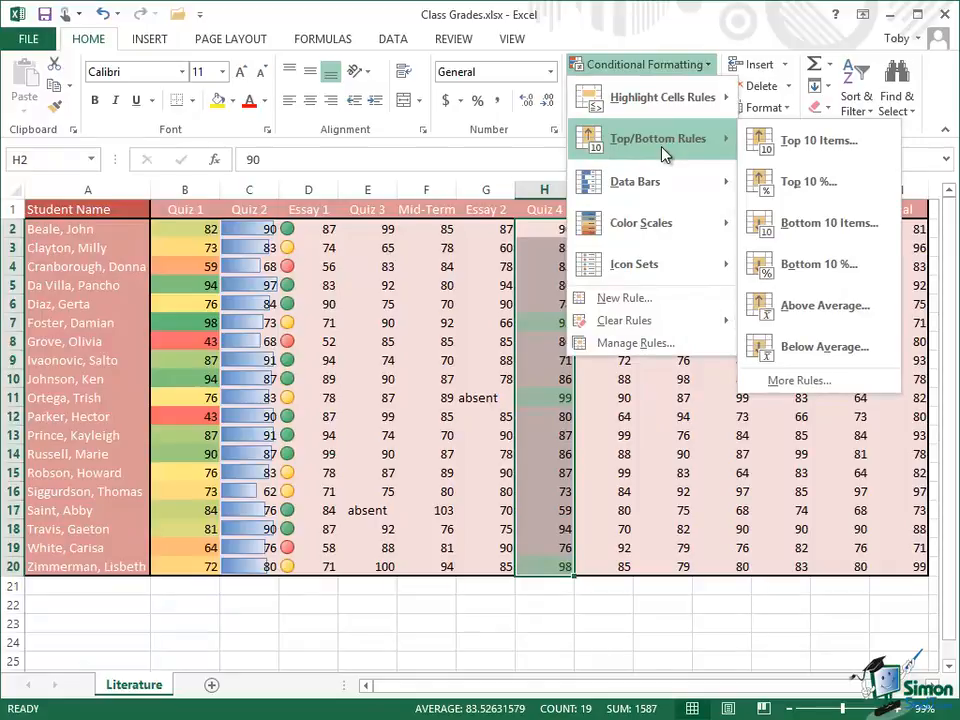
click(810, 264)
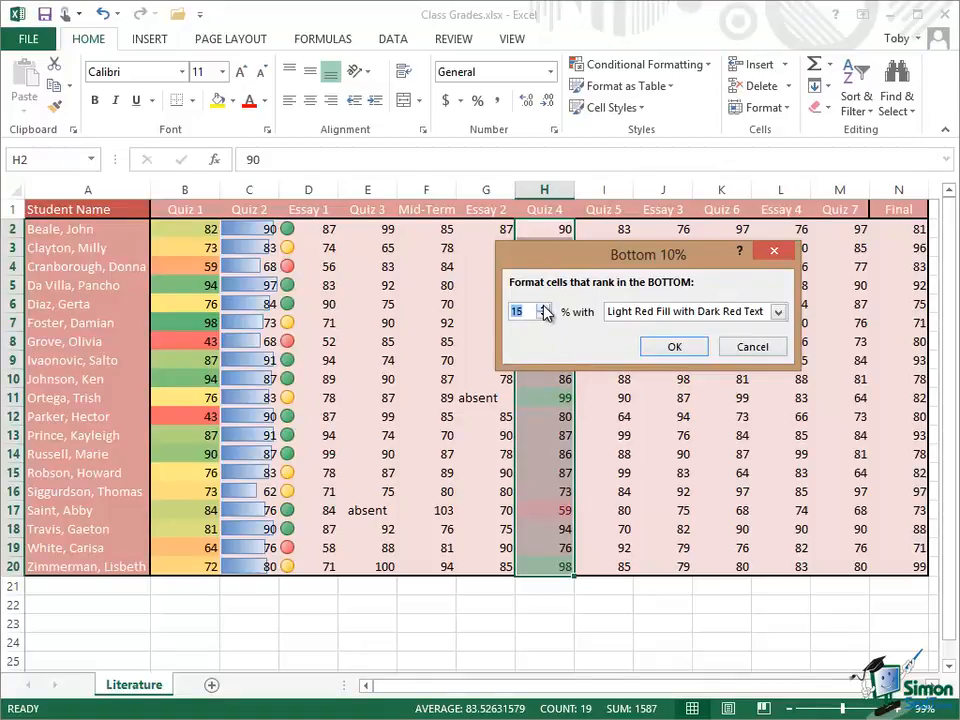
click(674, 348)
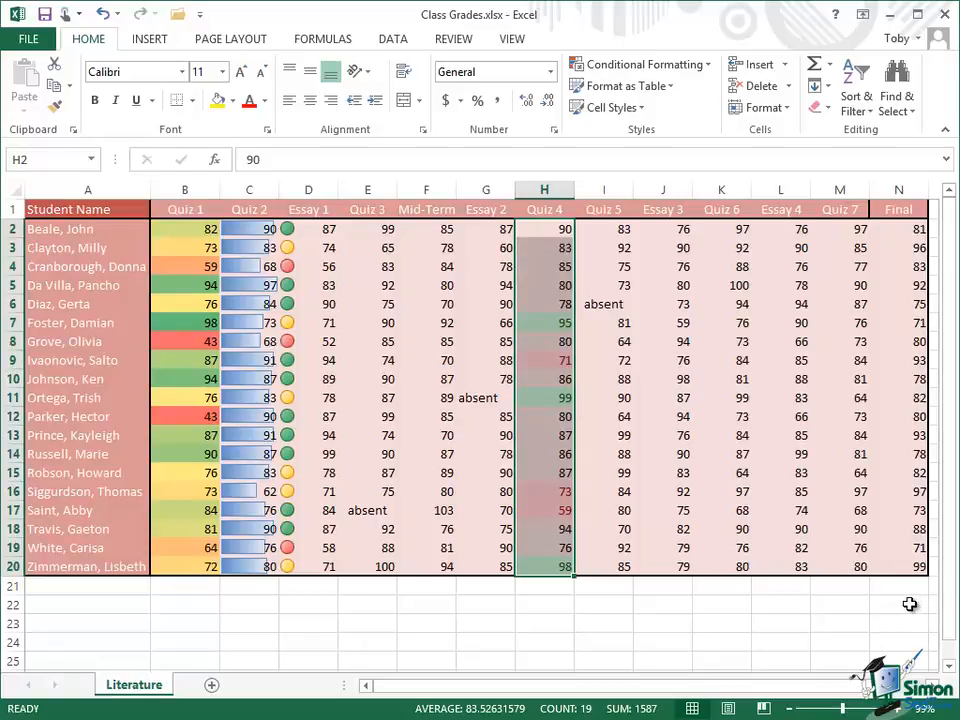
Step: Open the conditional formatting rules manager for the Quiz 4 scores and review the top and bottom 20% rules
click(913, 604)
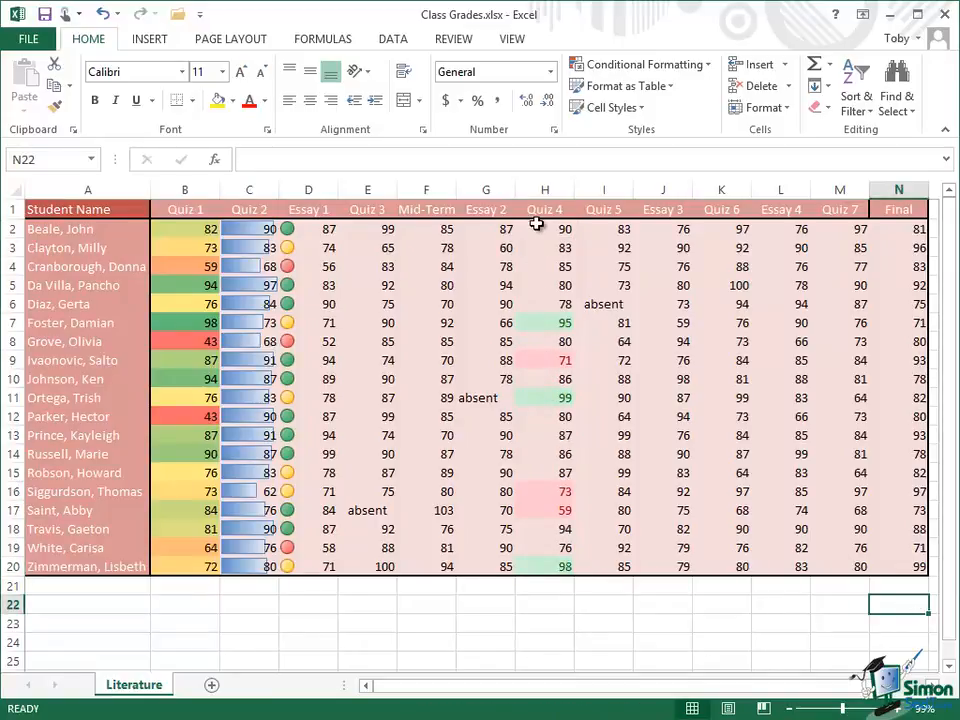
drag(536, 227, 544, 564)
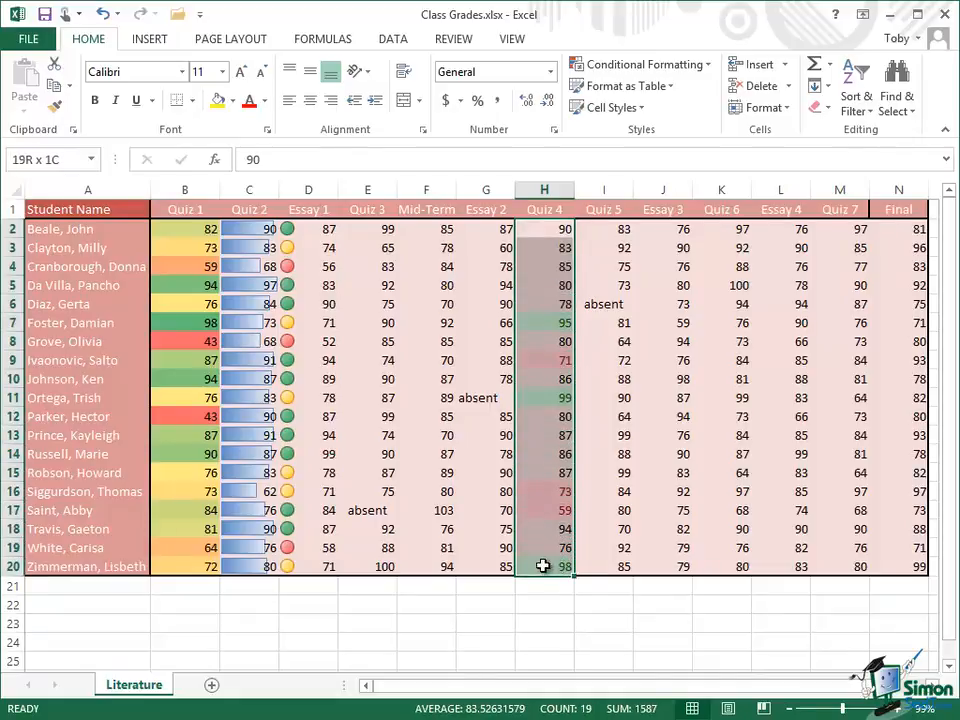
click(709, 66)
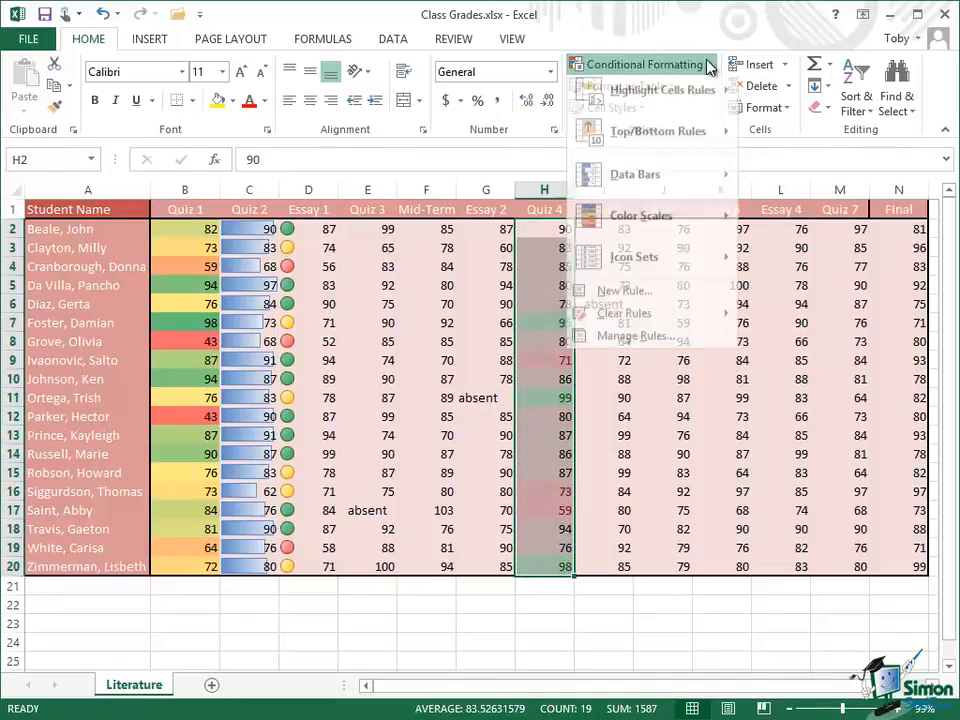
click(643, 341)
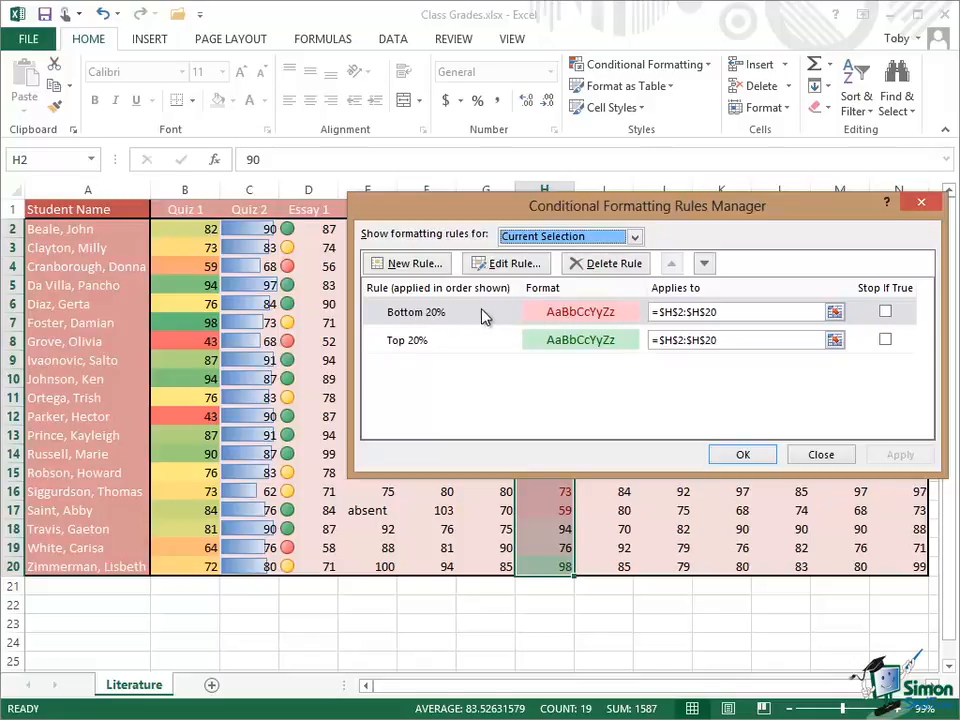
click(885, 312)
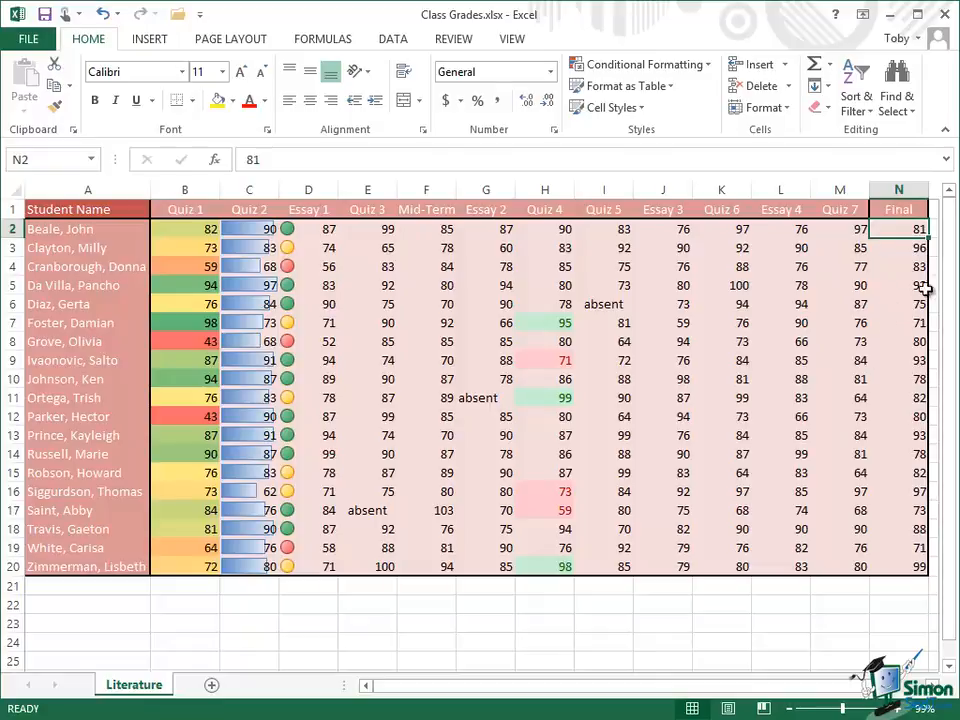
Step: Apply the Normal cell style to the grade cells B2:N20 to remove their fill
drag(895, 229, 189, 568)
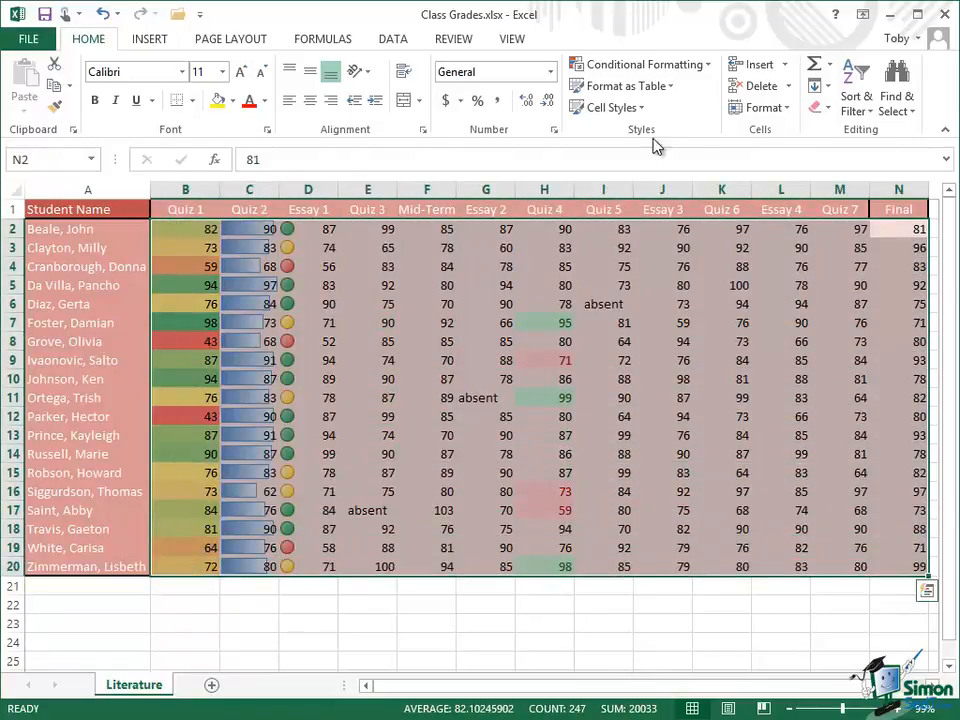
click(628, 108)
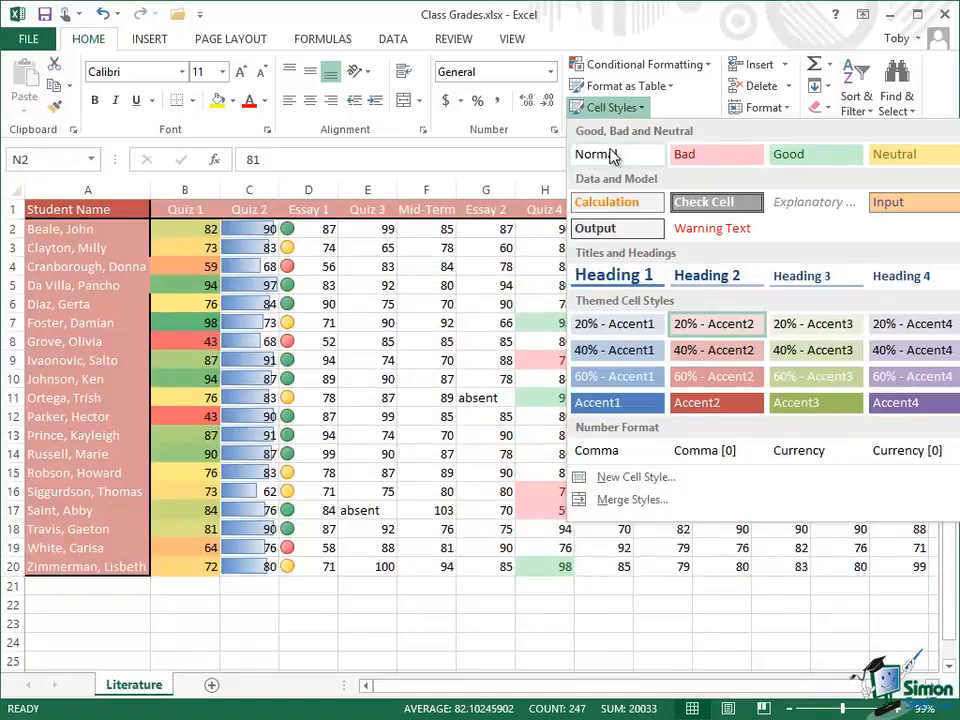
click(613, 153)
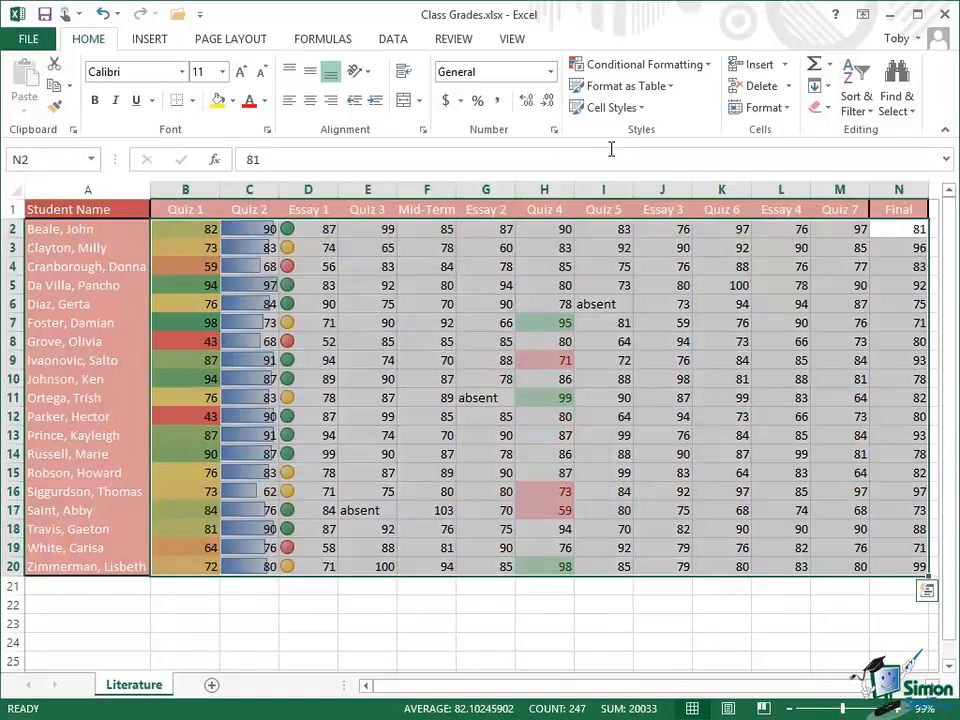
click(905, 566)
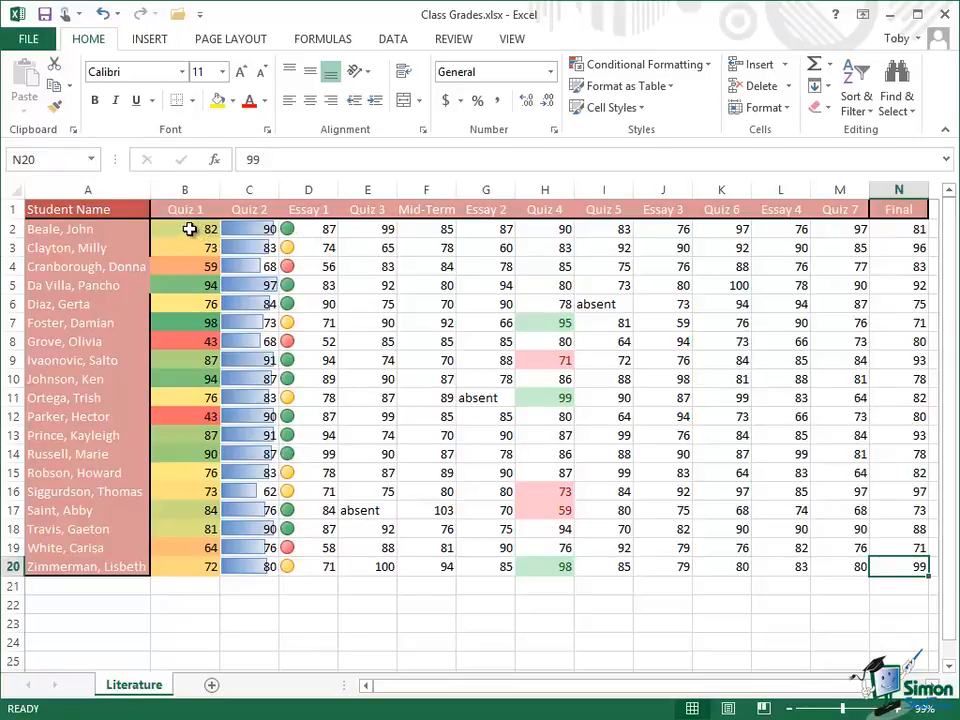
Step: Clear all conditional formatting rules from the entire sheet
drag(189, 229, 902, 570)
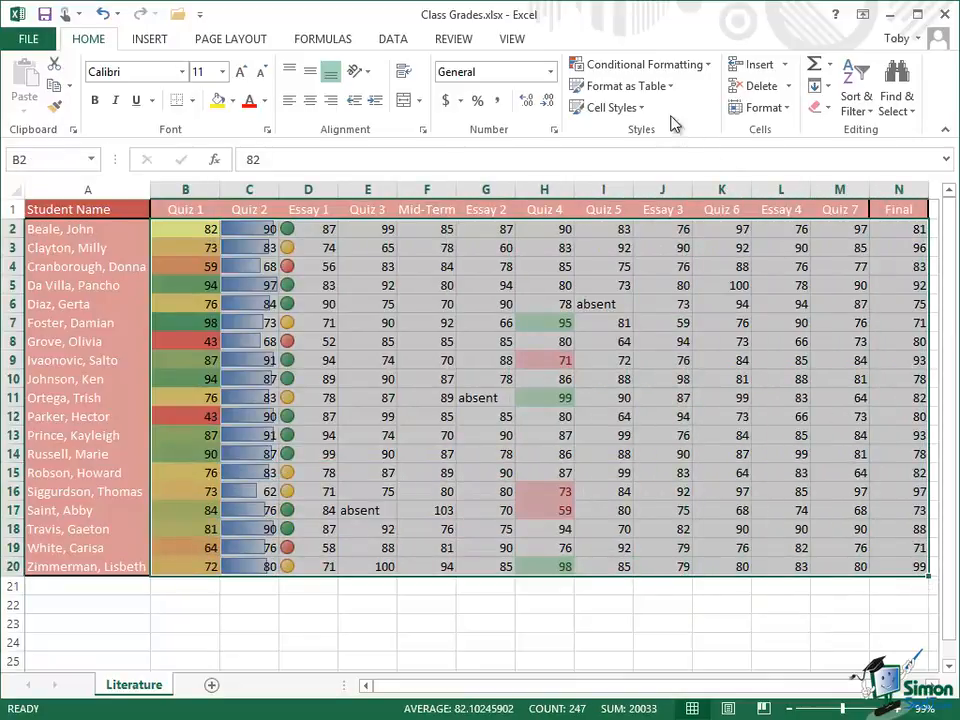
click(708, 68)
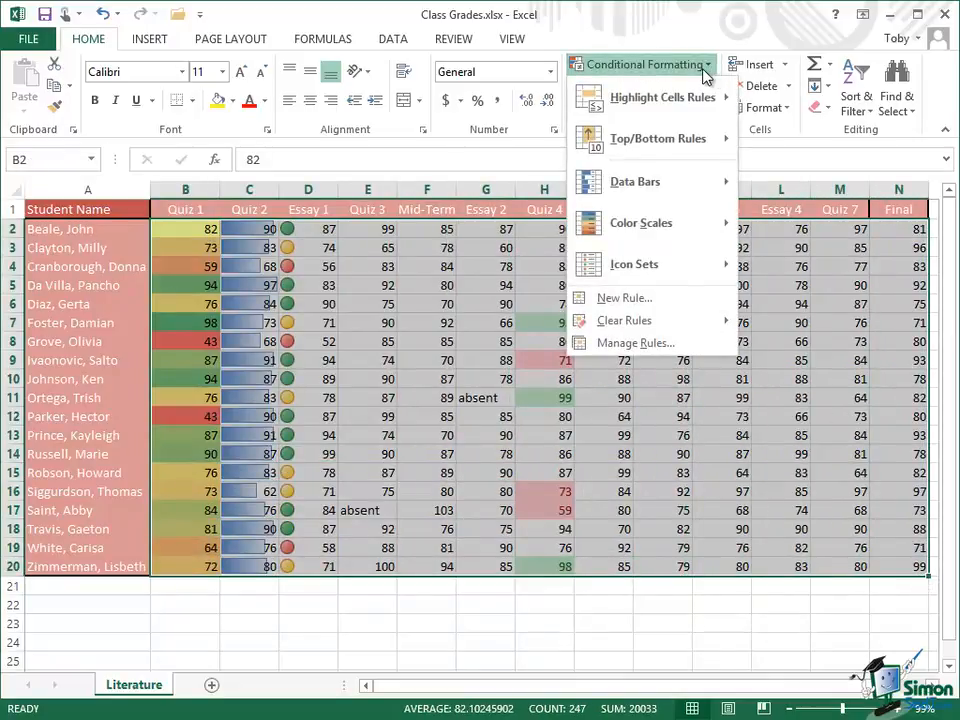
mouse_move(664, 320)
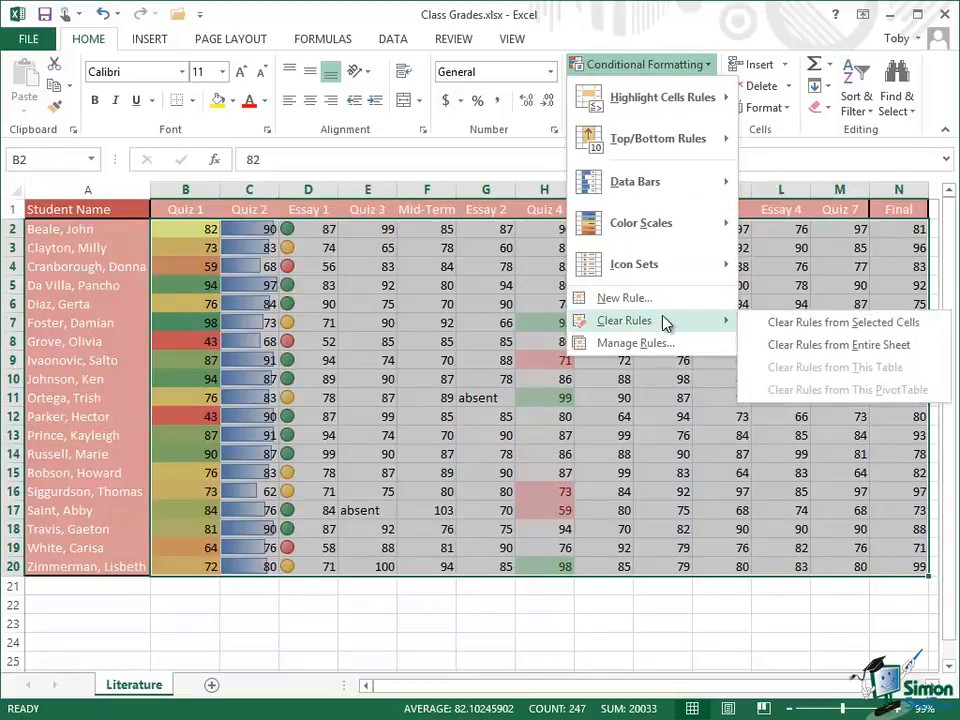
click(827, 346)
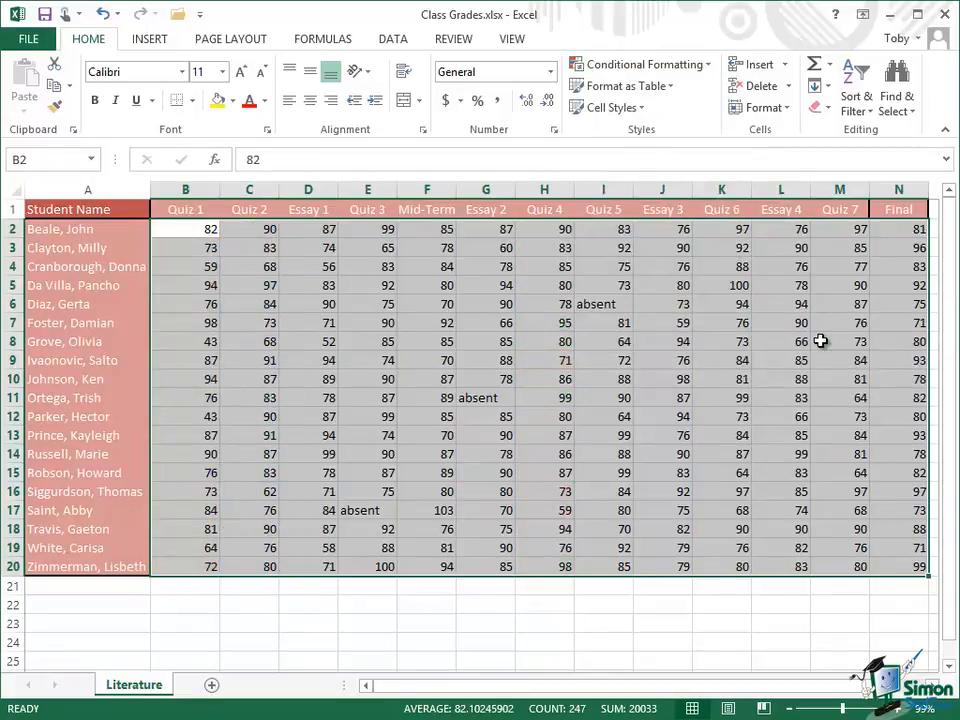
click(895, 588)
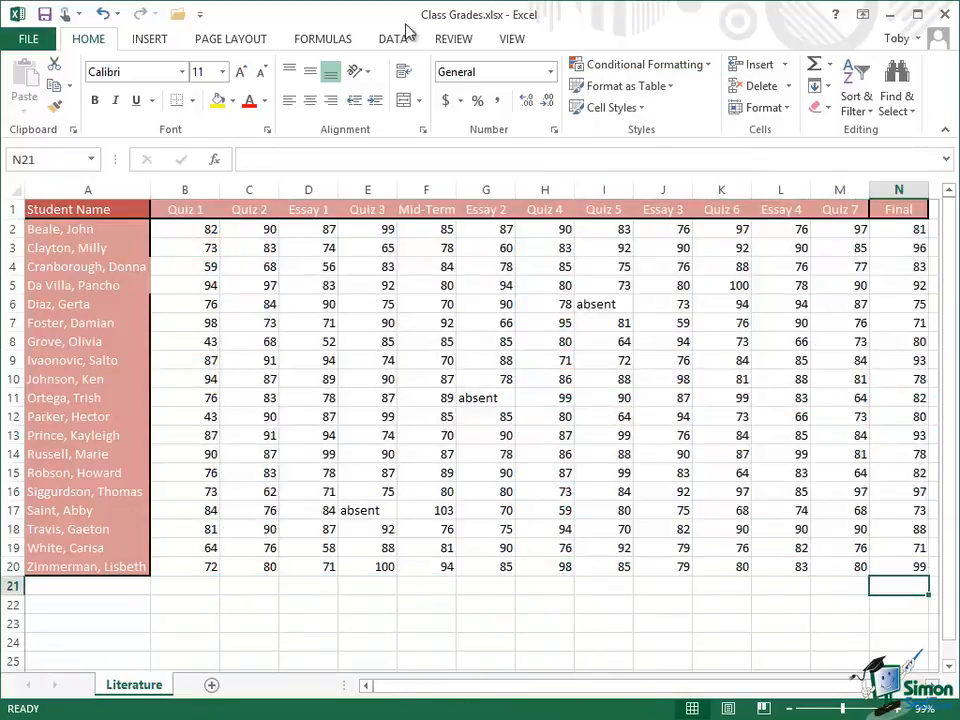